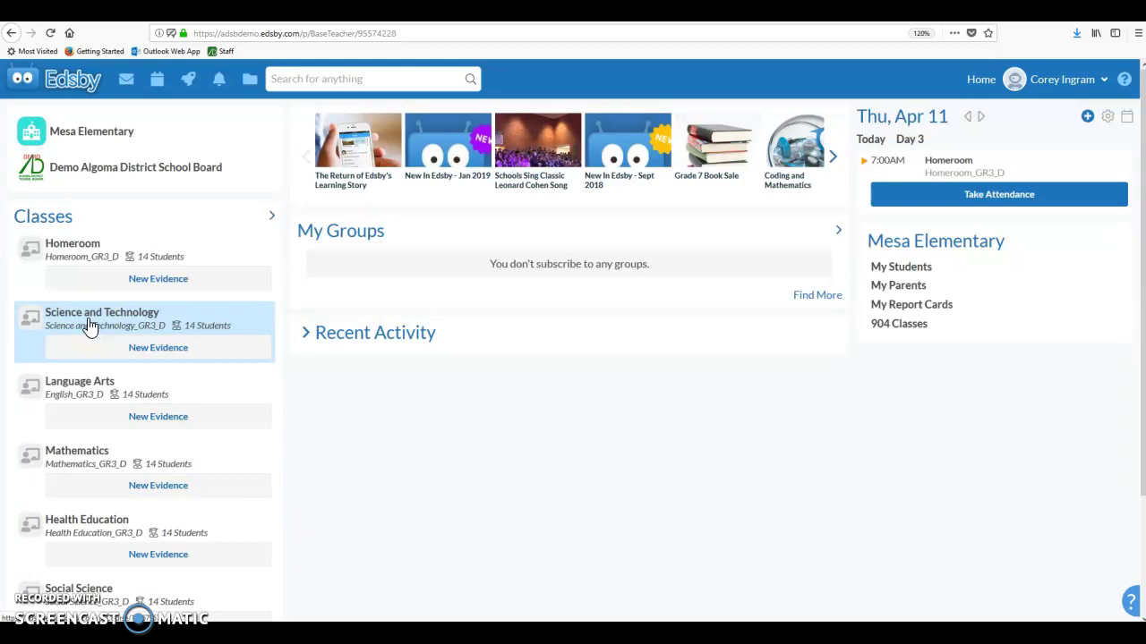
Open the Science and Technology class and expand its section menu beside Report Card.
{"action": "left_click", "coordinate": [90, 325]}
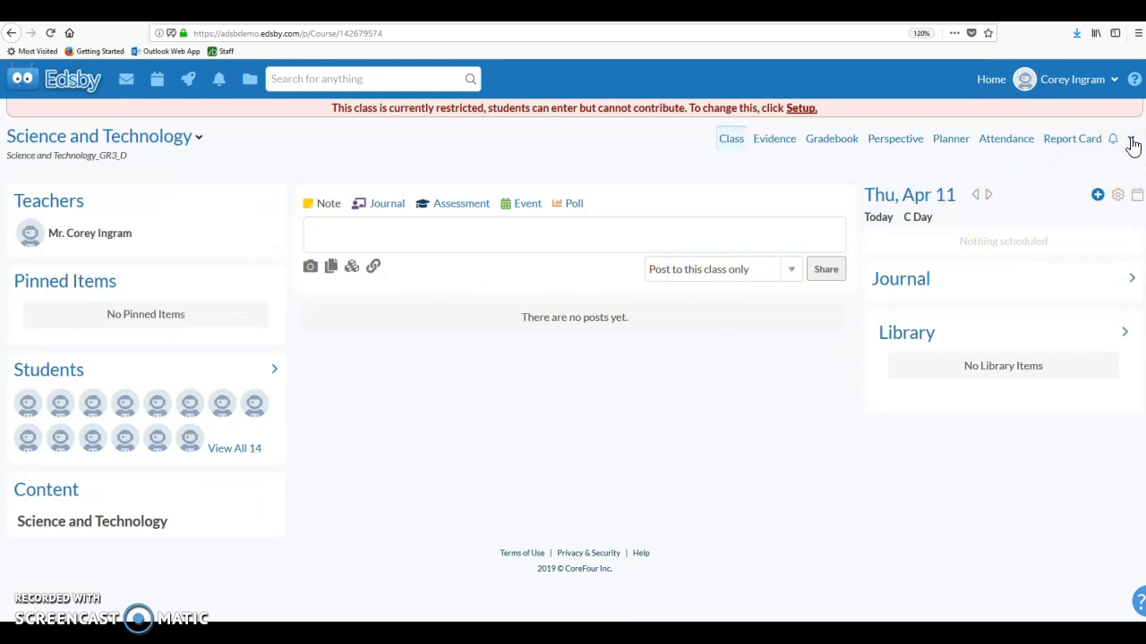
{"action": "left_click", "coordinate": [1130, 141]}
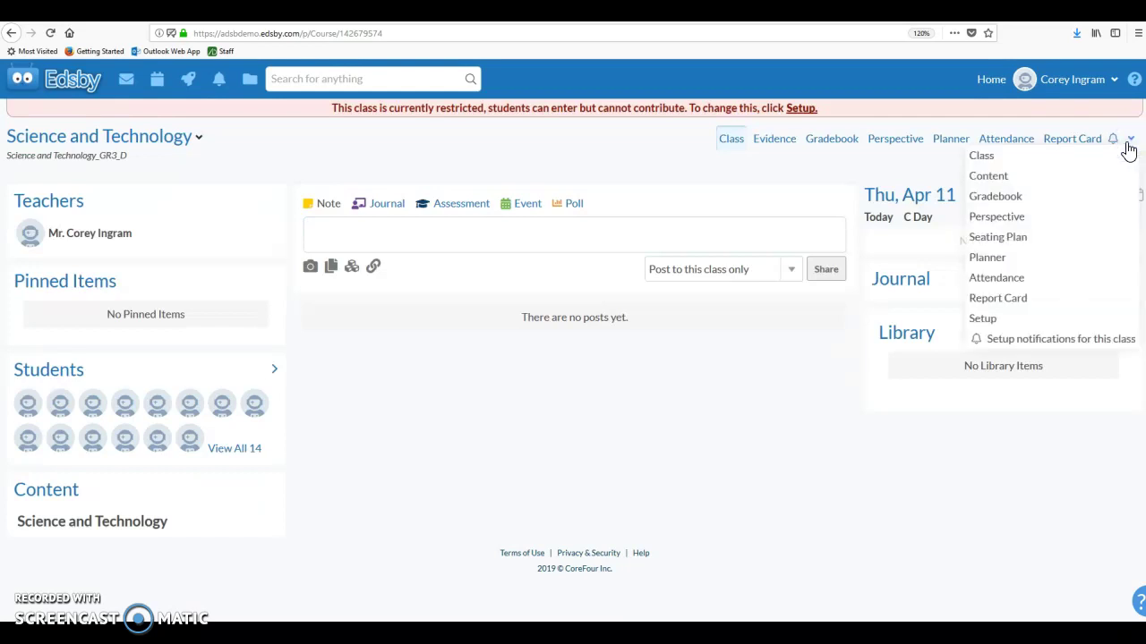
In class Setup, keep 'Show averages in gradebook and perspective' at Show, then close without saving.
{"action": "left_click", "coordinate": [984, 320]}
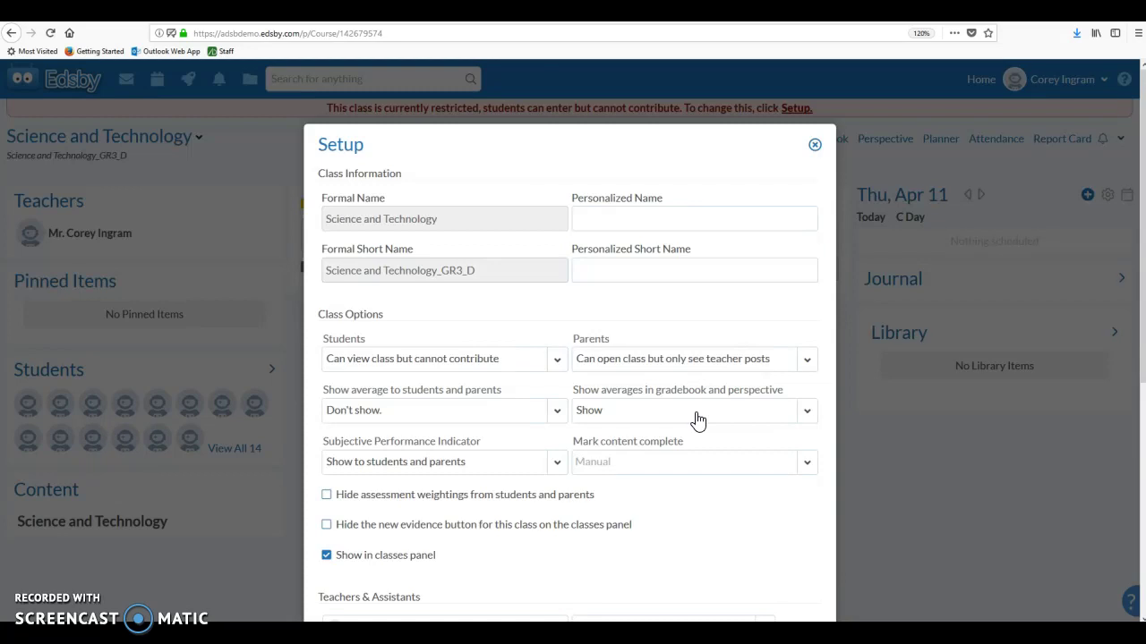
{"action": "left_click", "coordinate": [698, 421]}
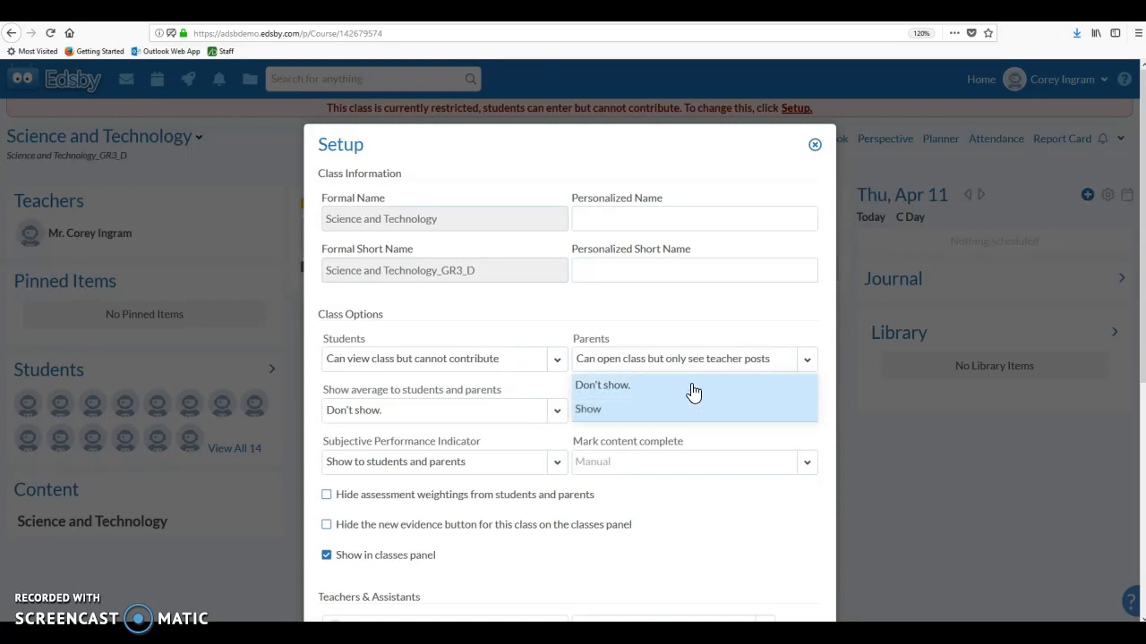
{"action": "left_click_drag", "start_coordinate": [692, 394], "coordinate": [687, 415]}
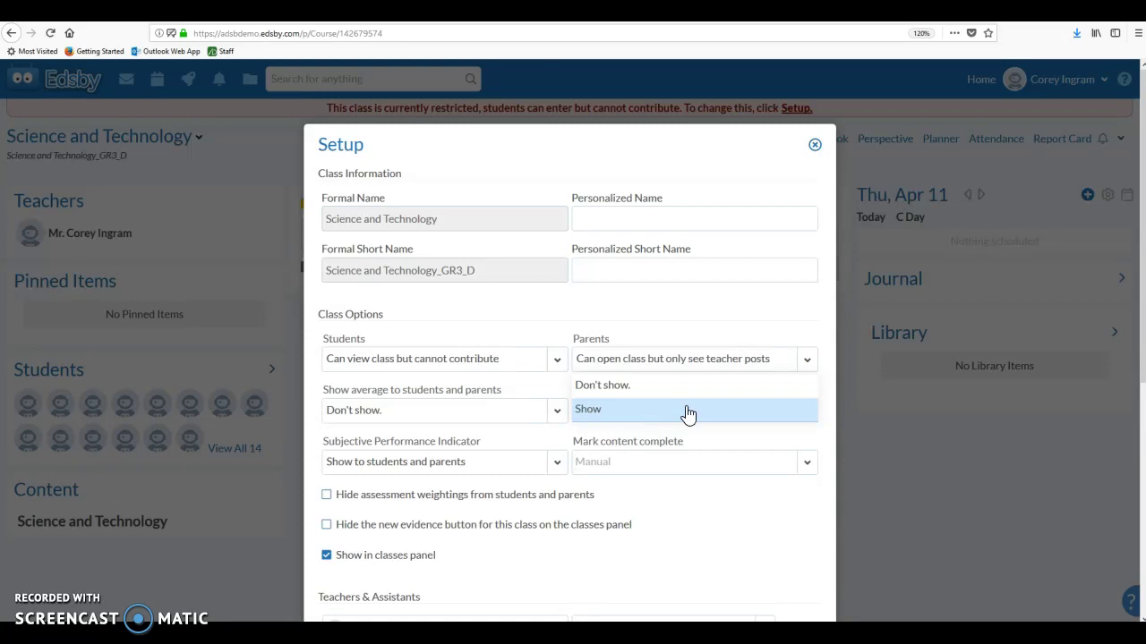
{"action": "left_click", "coordinate": [678, 390]}
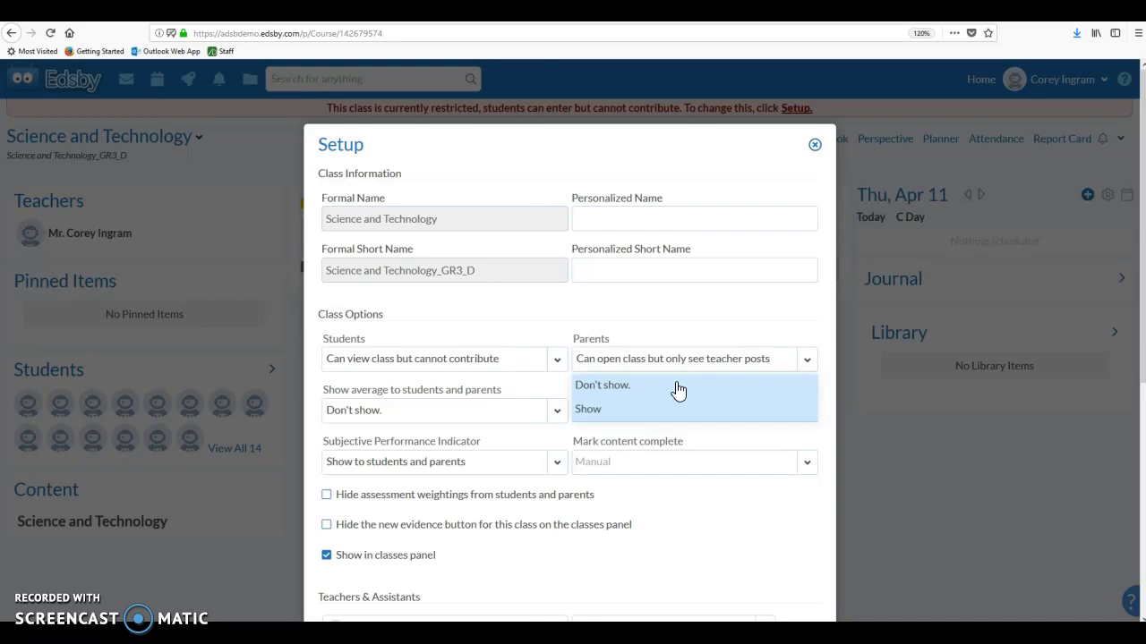
{"action": "left_click_drag", "start_coordinate": [678, 391], "coordinate": [665, 424]}
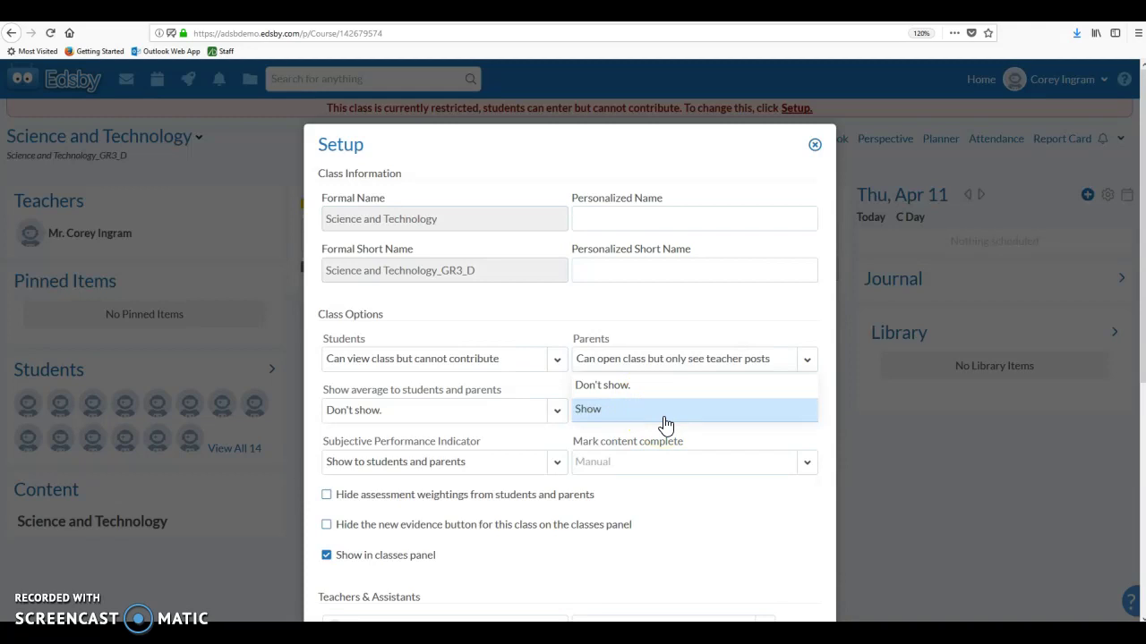
{"action": "left_click_drag", "start_coordinate": [665, 425], "coordinate": [777, 188]}
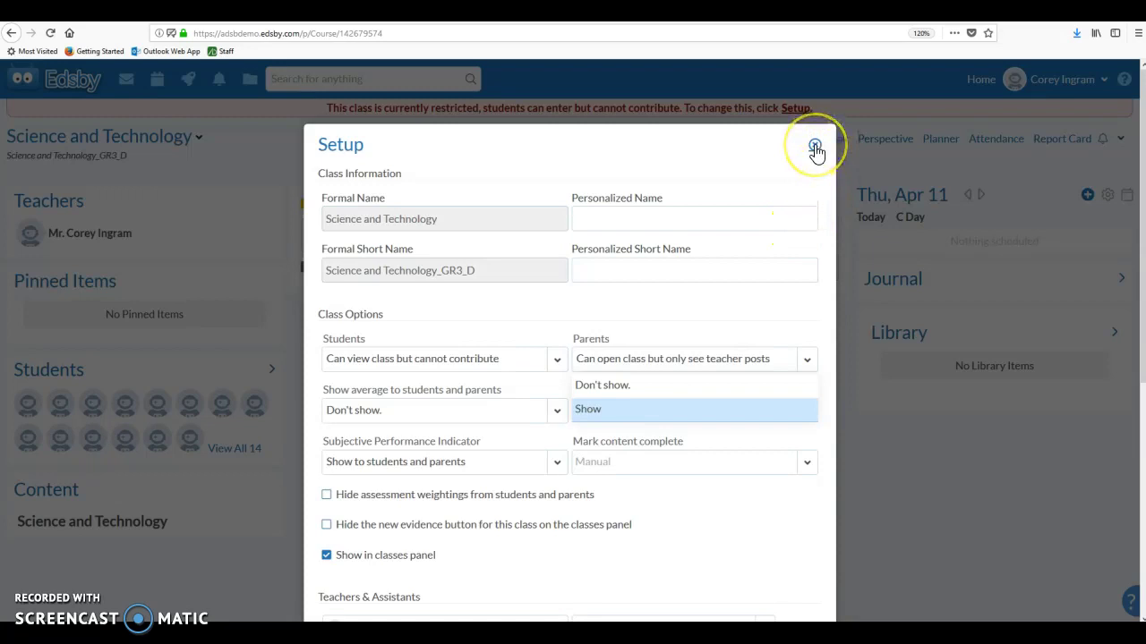
{"action": "left_click", "coordinate": [624, 414]}
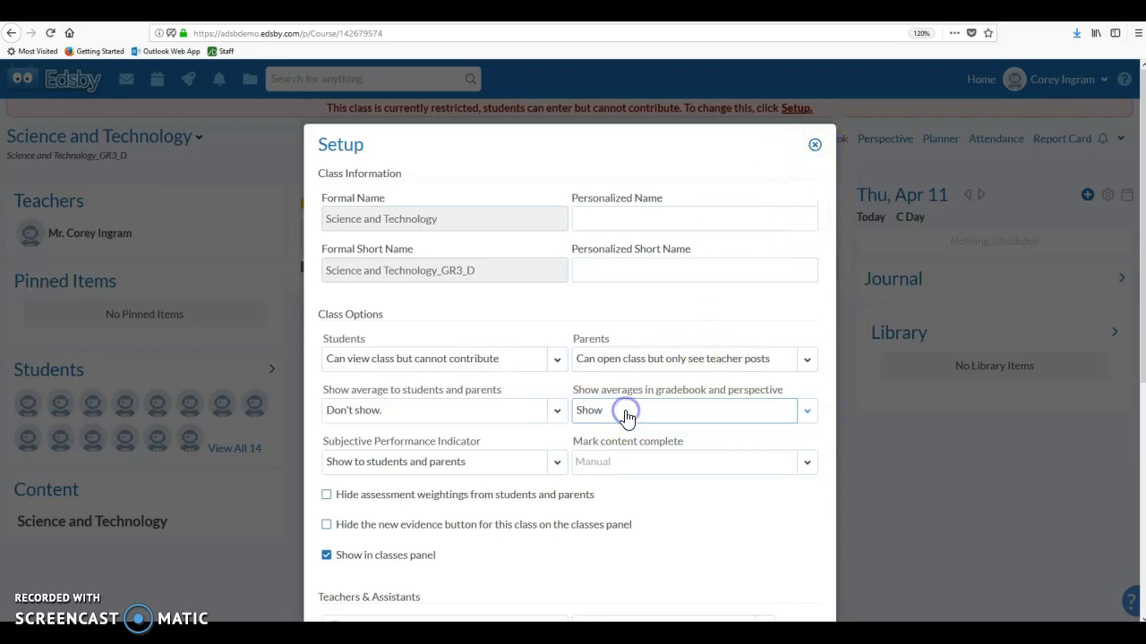
{"action": "left_click", "coordinate": [816, 146]}
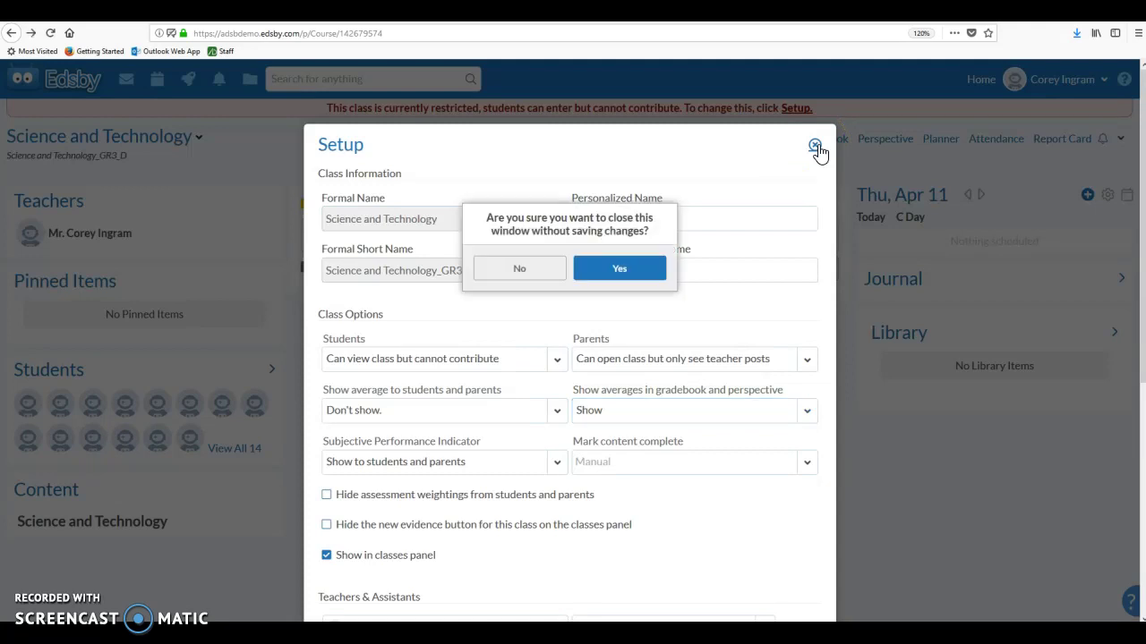
Confirm discarding setup changes and open the Science and Technology gradebook in Reporting Periods view.
{"action": "left_click", "coordinate": [602, 270]}
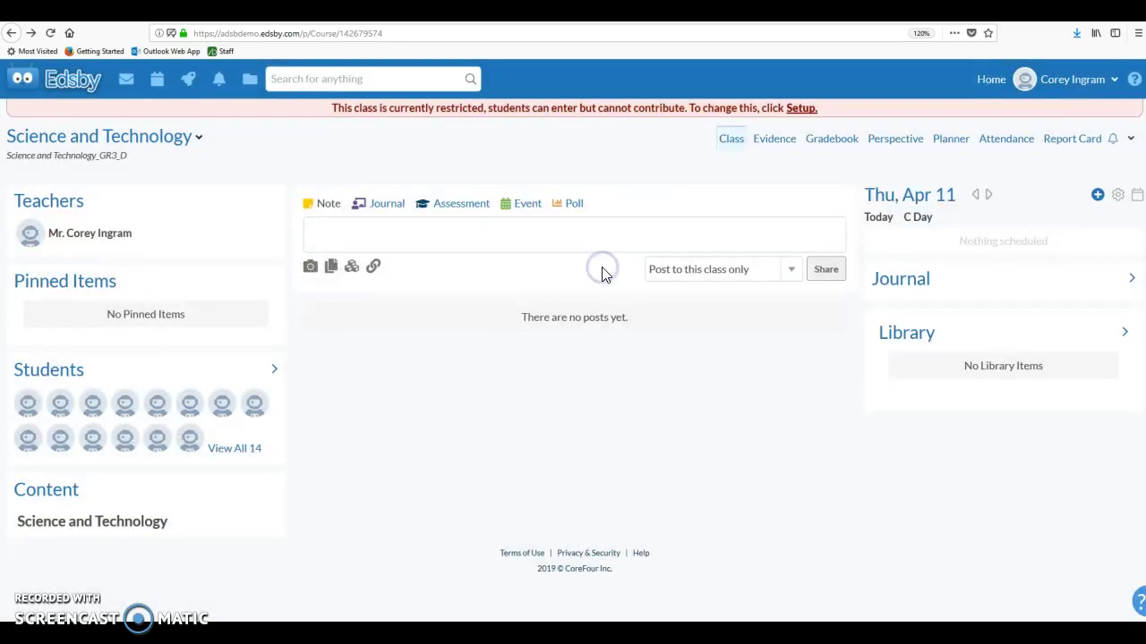
{"action": "left_click", "coordinate": [846, 148]}
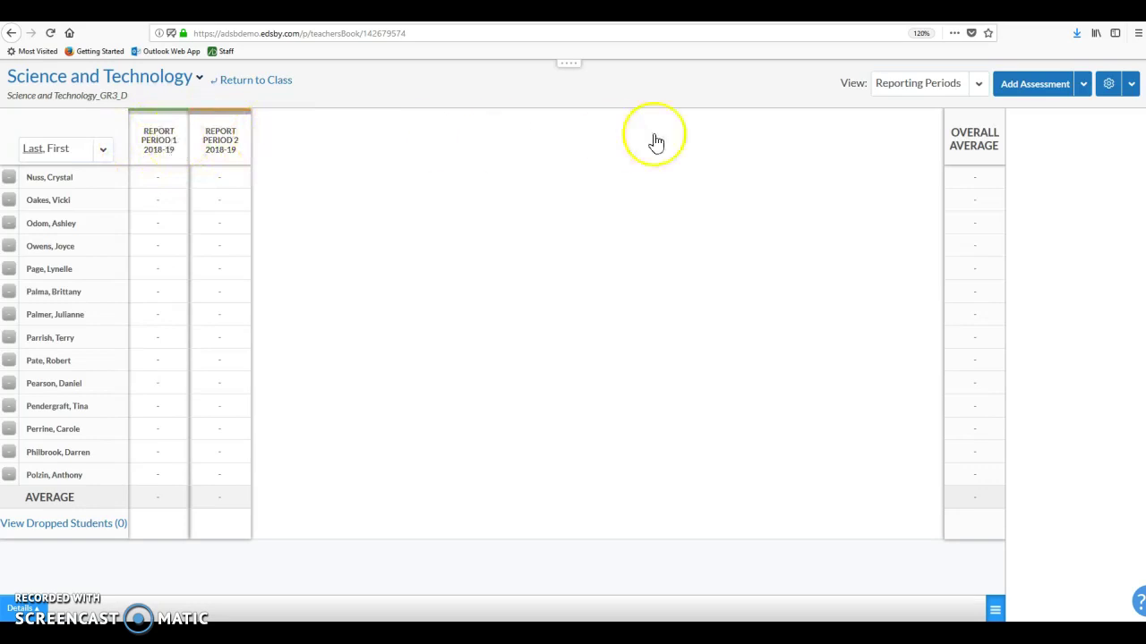
Switch the Science and Technology gradebook view from Reporting Periods to Units.
{"action": "double_click", "coordinate": [859, 82]}
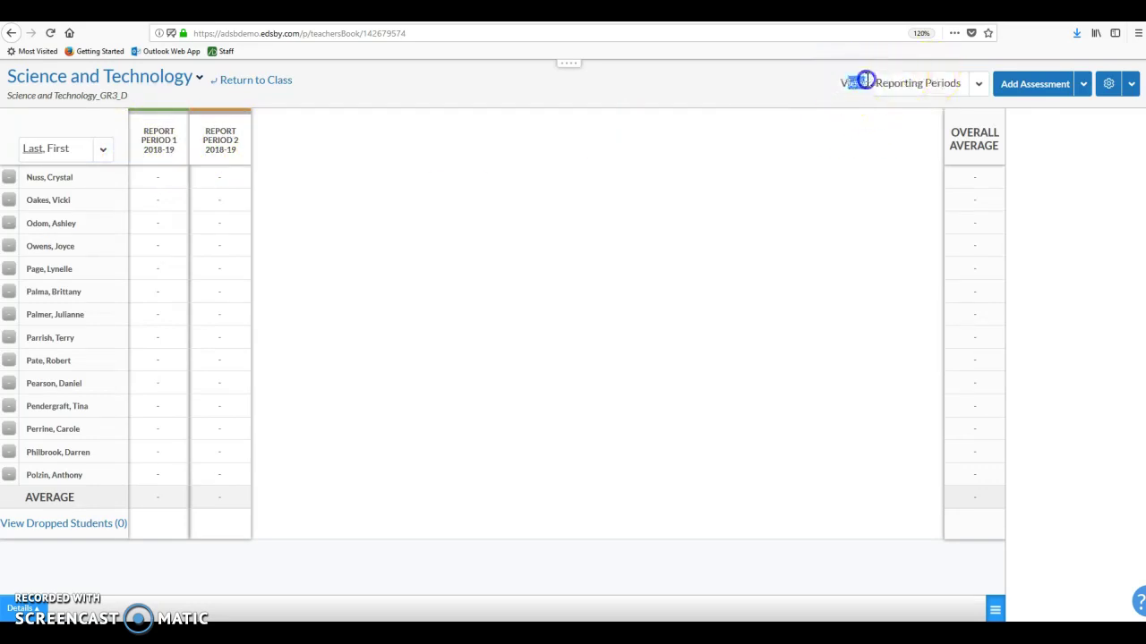
{"action": "left_click", "coordinate": [959, 93]}
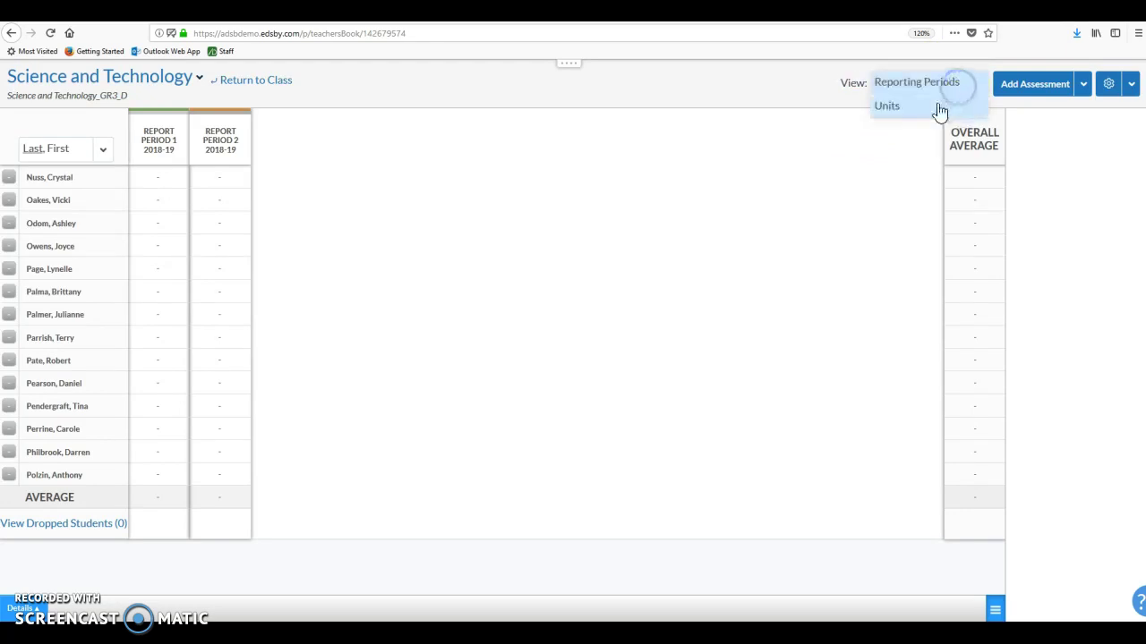
{"action": "left_click", "coordinate": [934, 107]}
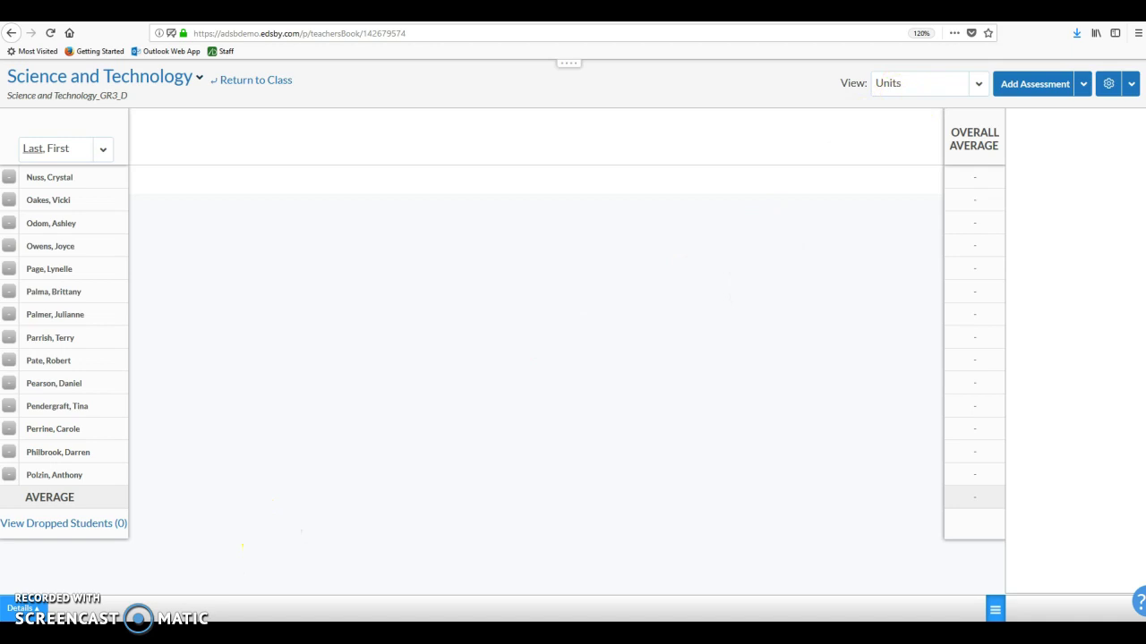
Switch to the Language Arts class and show its Content list of four strands.
{"action": "left_click", "coordinate": [289, 347]}
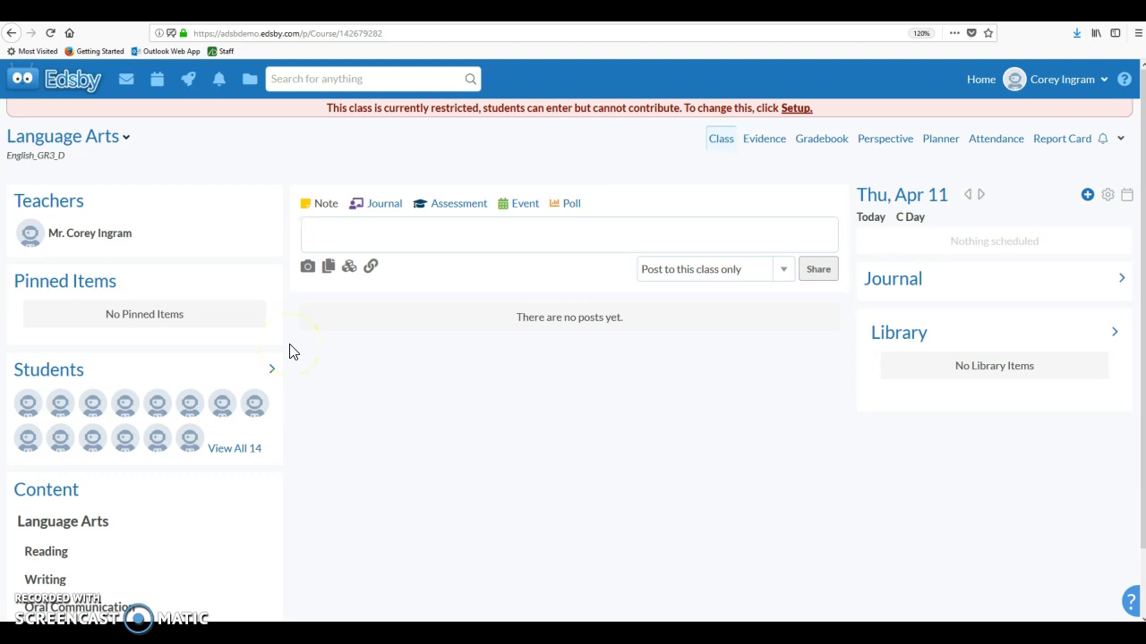
{"action": "scroll", "coordinate": [289, 351], "scroll_direction": "down", "scroll_amount": 2}
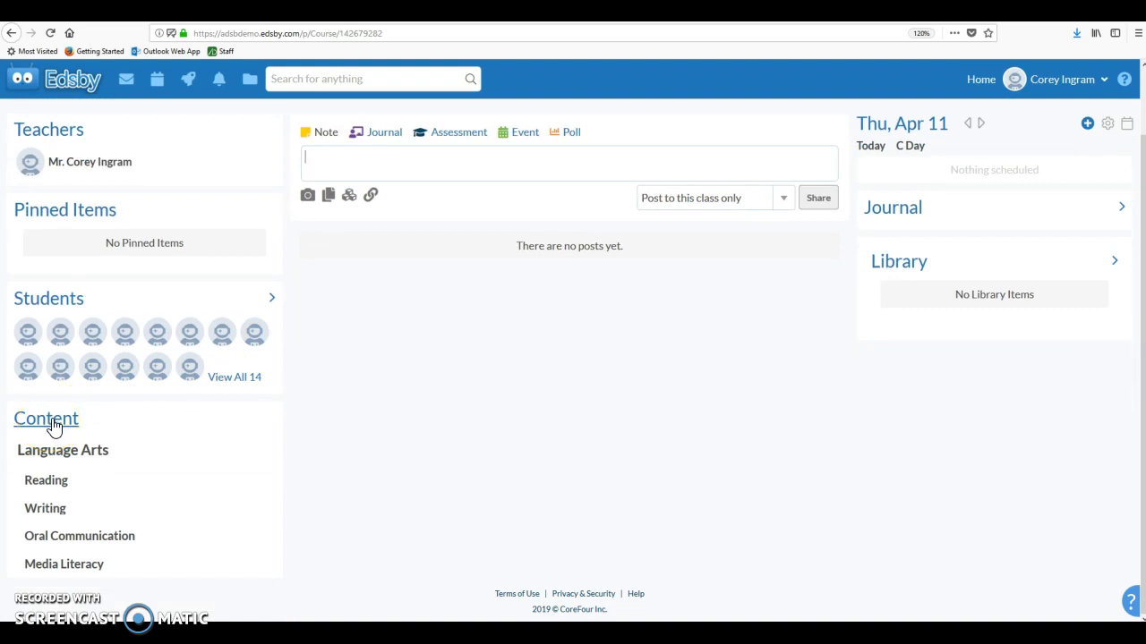
{"action": "left_click", "coordinate": [54, 422]}
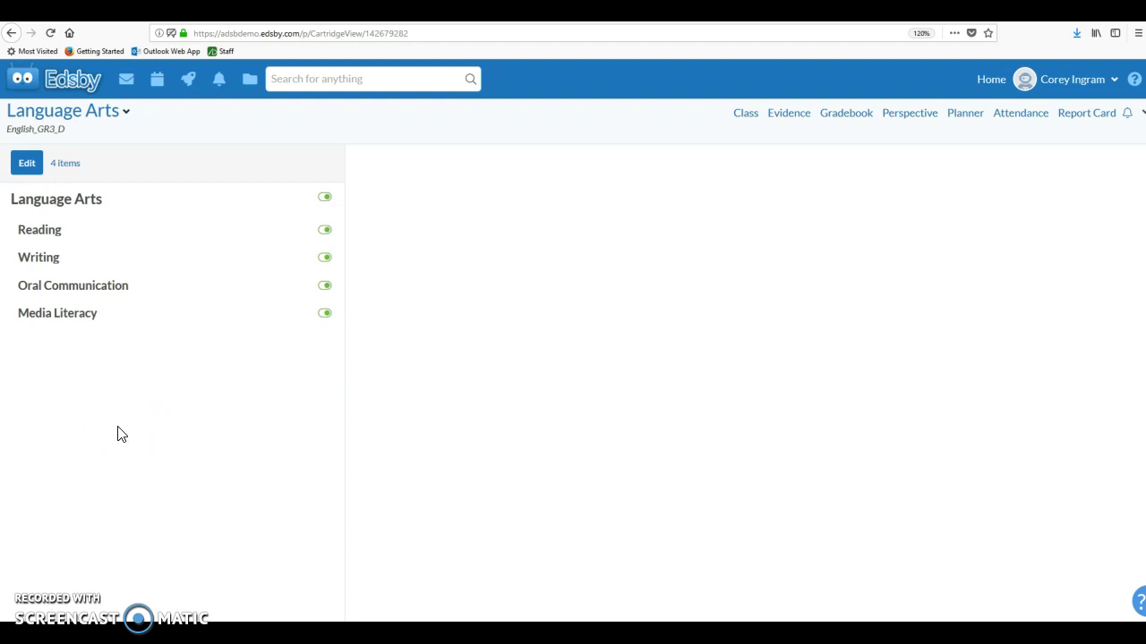
Start adding a Unit under Language Arts in Edit mode, then open the Language Arts gradebook.
{"action": "left_click", "coordinate": [28, 166]}
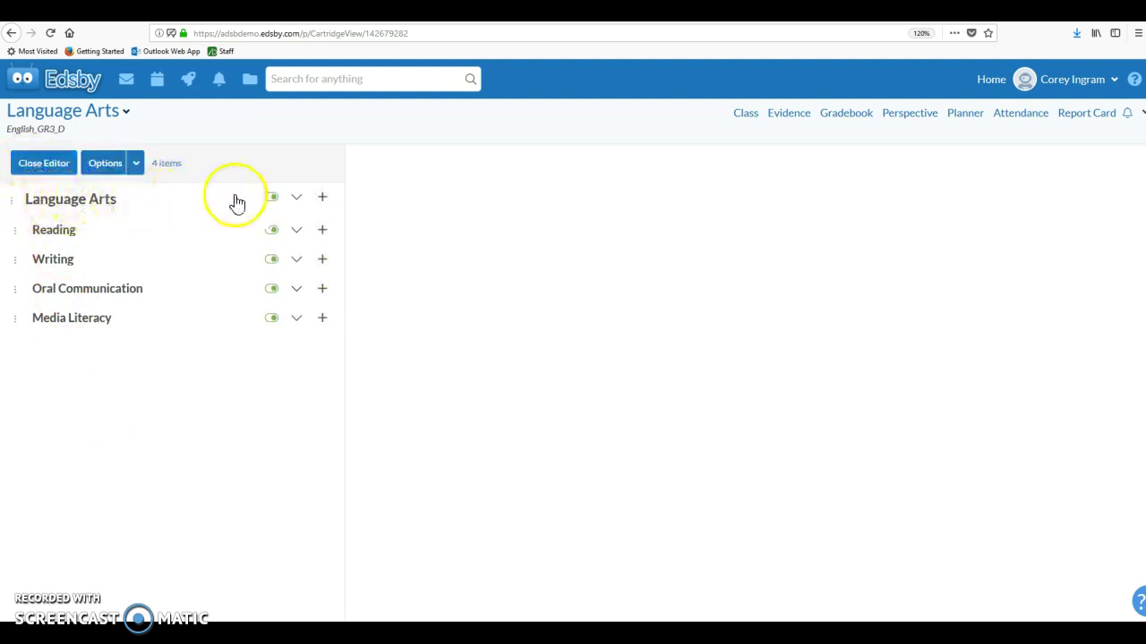
{"action": "left_click", "coordinate": [323, 201]}
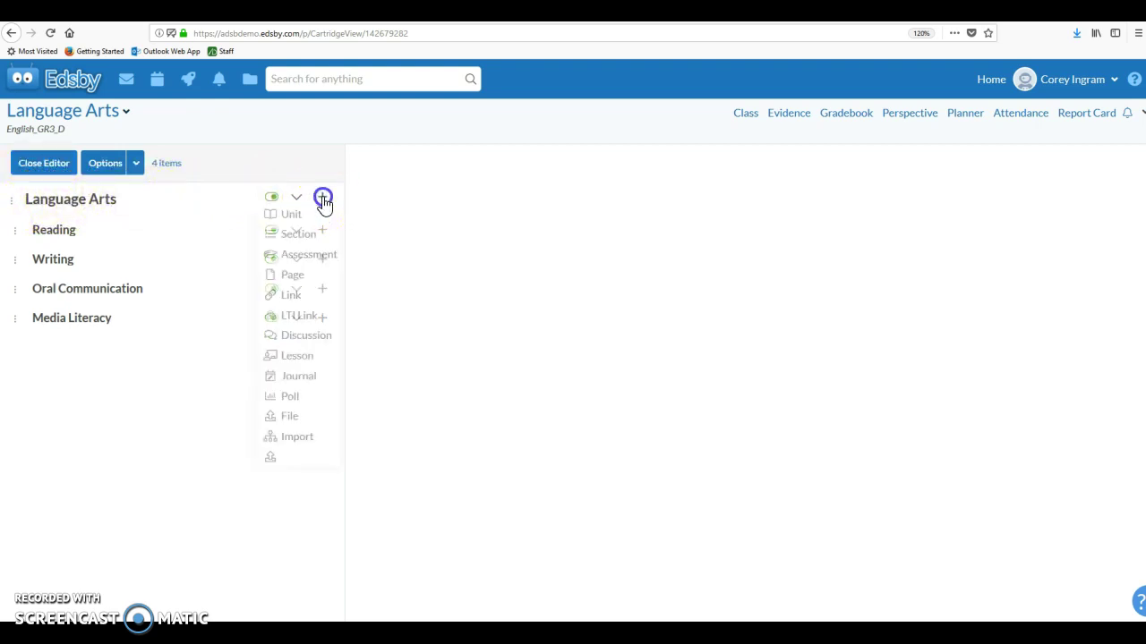
{"action": "left_click", "coordinate": [287, 218]}
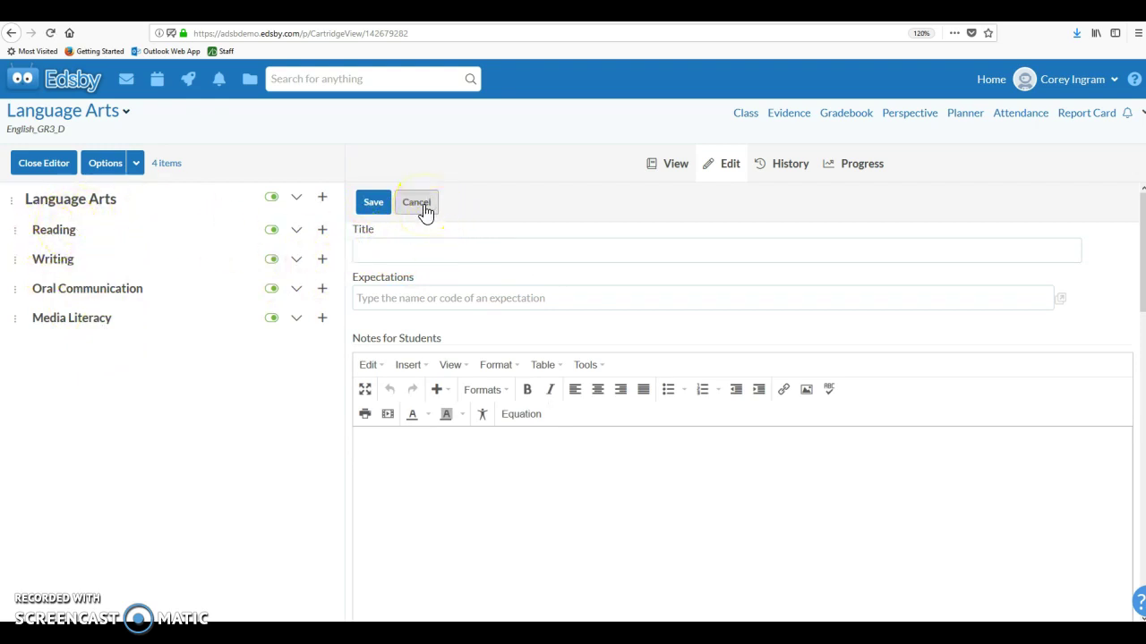
{"action": "left_click", "coordinate": [842, 115]}
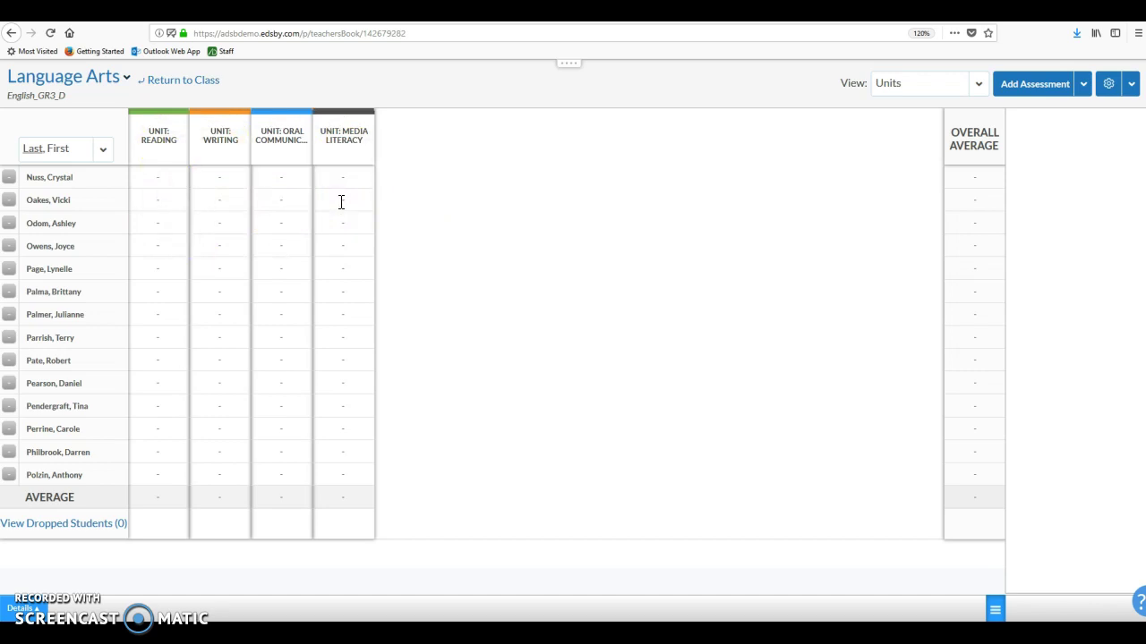
Change the Language Arts gradebook view to Reporting Periods, showing Report Period 1 and 2 2018-19.
{"action": "left_click", "coordinate": [335, 215]}
{"action": "left_click", "coordinate": [908, 86]}
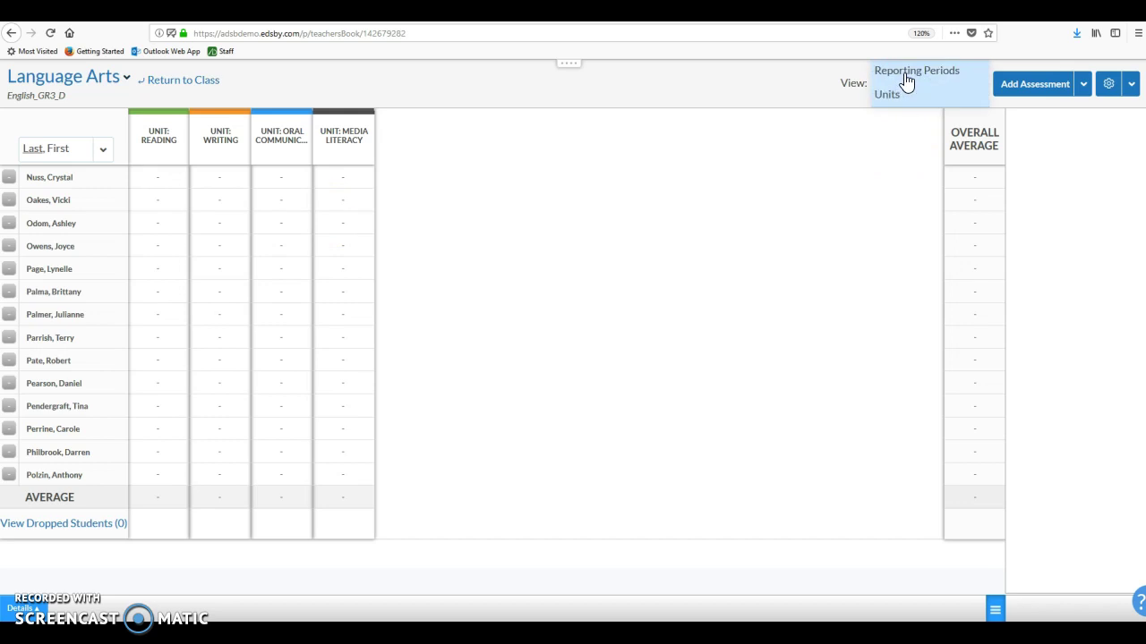
{"action": "left_click", "coordinate": [905, 76]}
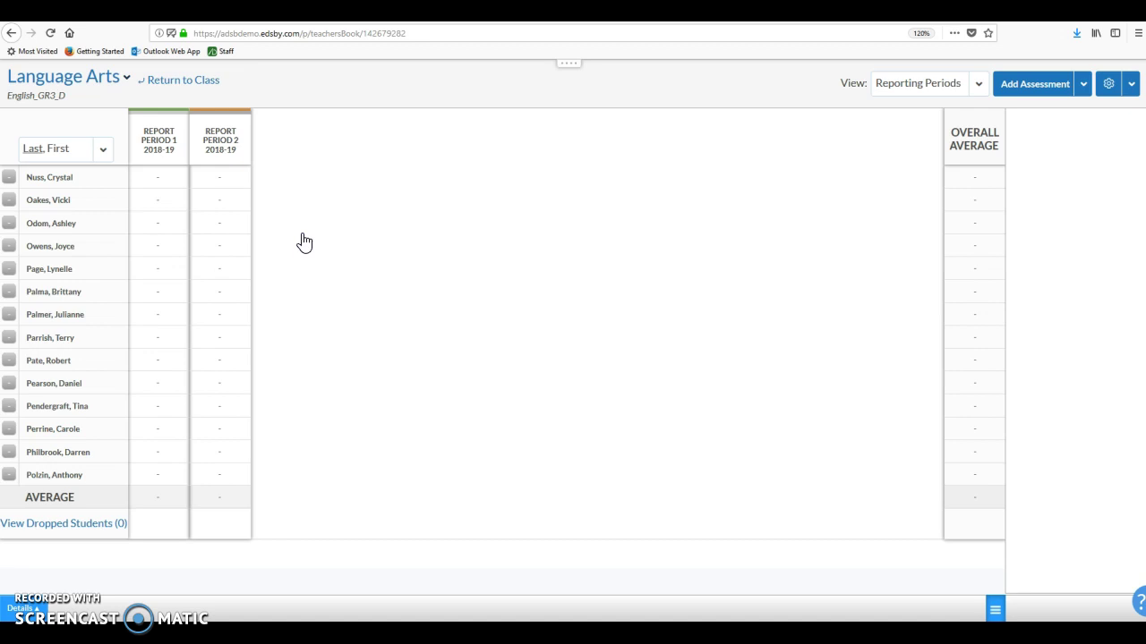
Return the gradebook to Units view and point out the Media Literacy, Reading and Writing columns.
{"action": "left_click", "coordinate": [907, 83]}
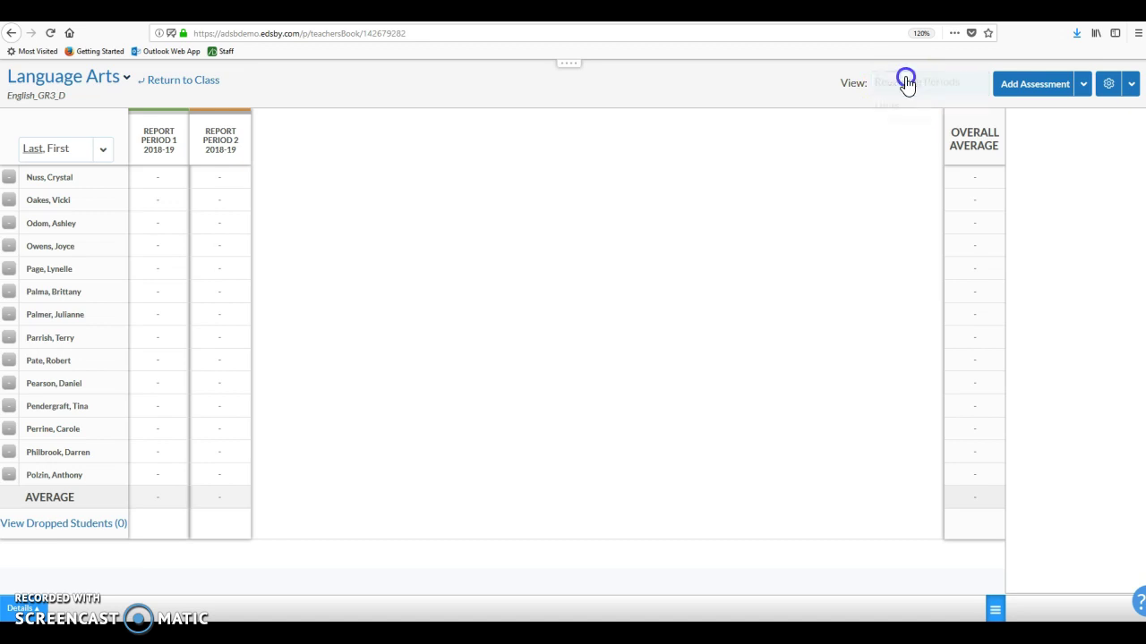
{"action": "left_click", "coordinate": [906, 105]}
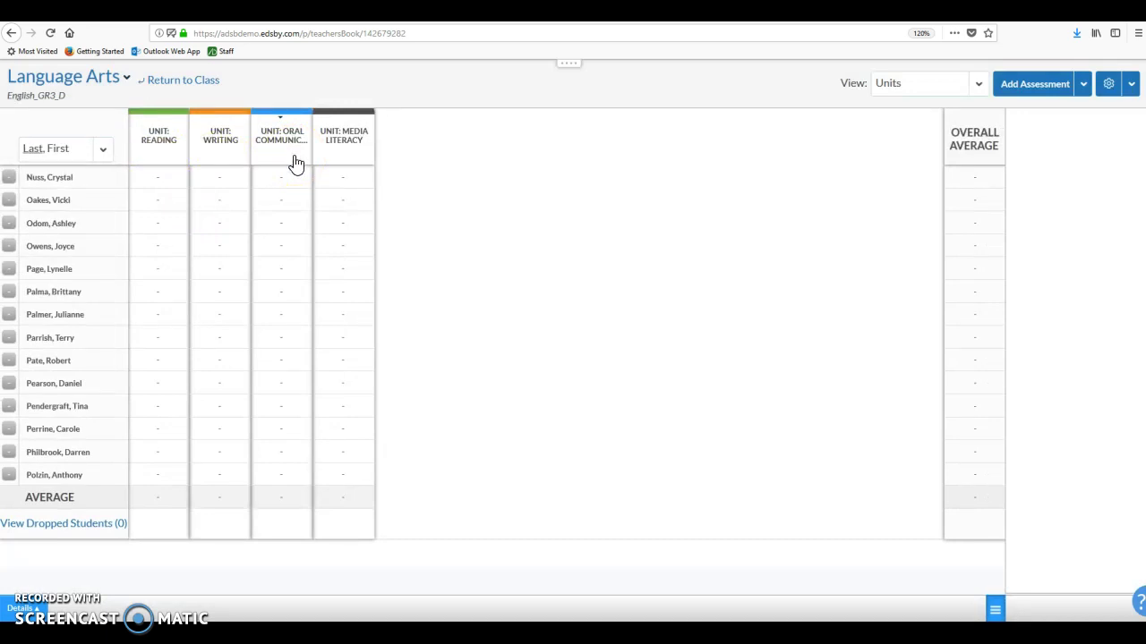
{"action": "left_click", "coordinate": [314, 164]}
{"action": "left_click", "coordinate": [175, 164]}
{"action": "left_click", "coordinate": [162, 158]}
{"action": "left_click", "coordinate": [232, 164]}
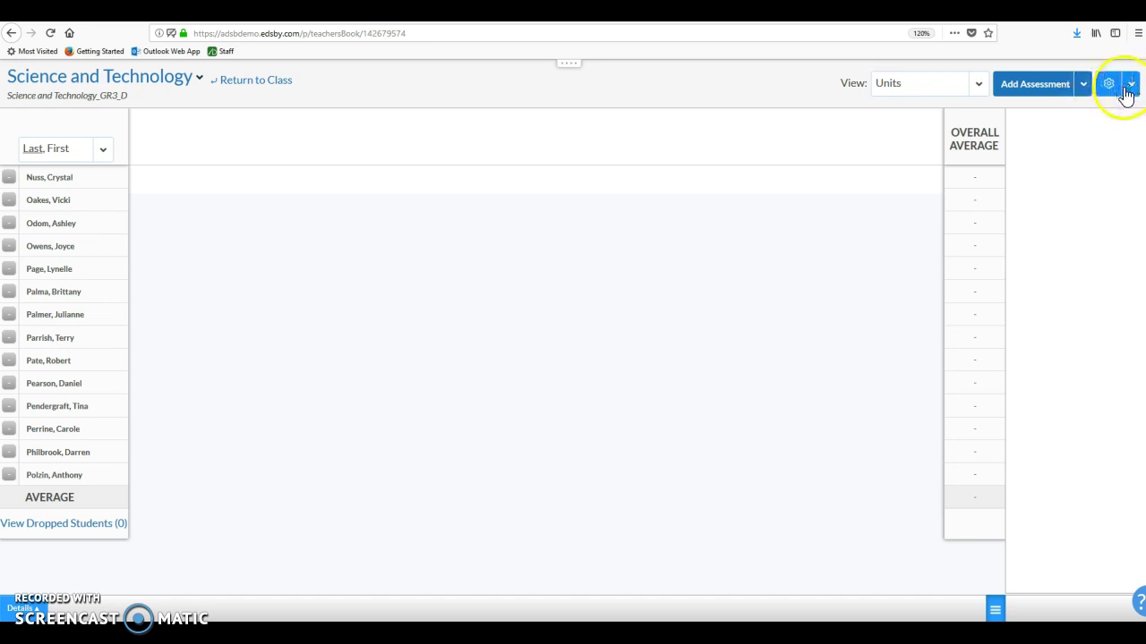
Open the gear menu listing weighting, export, import, progress report and print options.
{"action": "left_click", "coordinate": [1129, 87]}
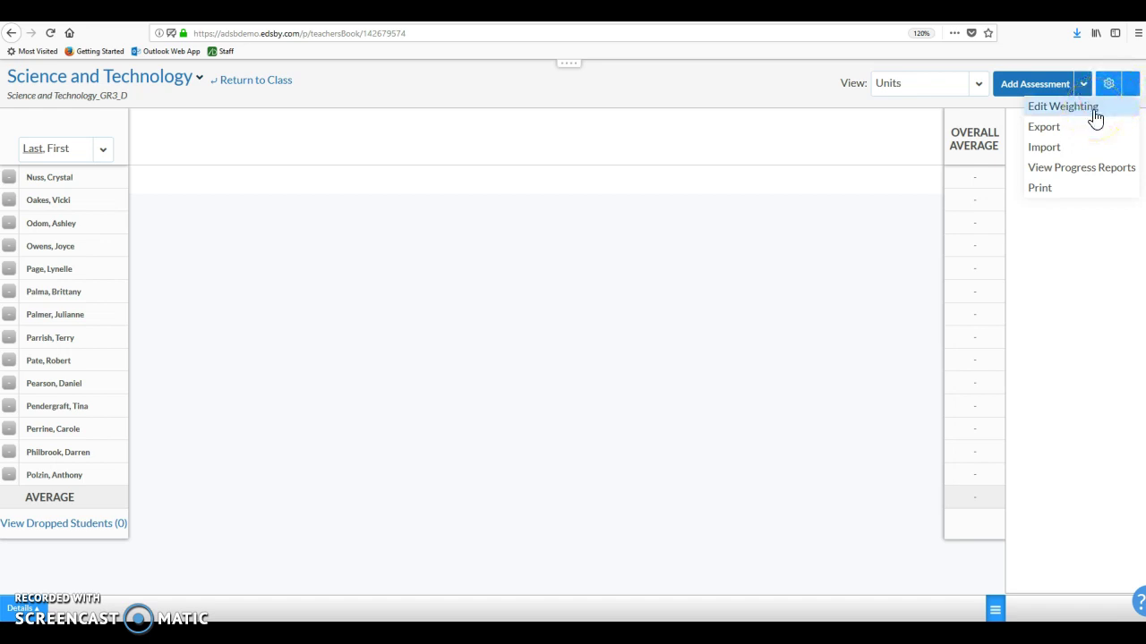
Open Edit Weighting and select the Everything Else 100% value for editing.
{"action": "left_click", "coordinate": [1093, 111]}
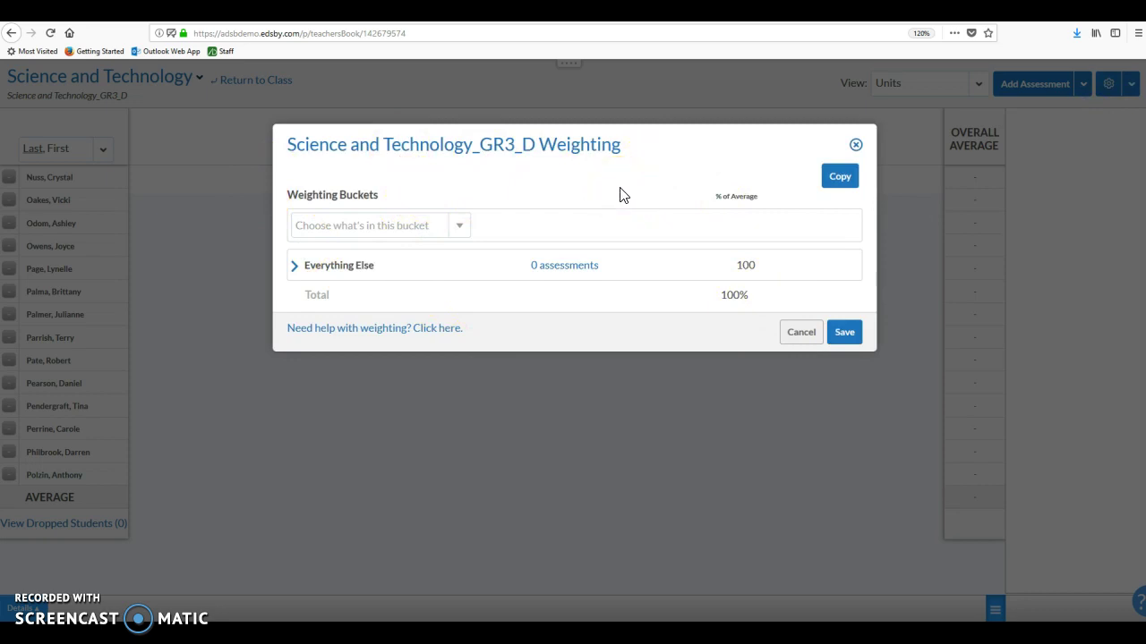
{"action": "left_click", "coordinate": [570, 249]}
{"action": "left_click", "coordinate": [384, 216]}
{"action": "left_click", "coordinate": [746, 264]}
{"action": "double_click", "coordinate": [754, 265]}
{"action": "left_click", "coordinate": [464, 229]}
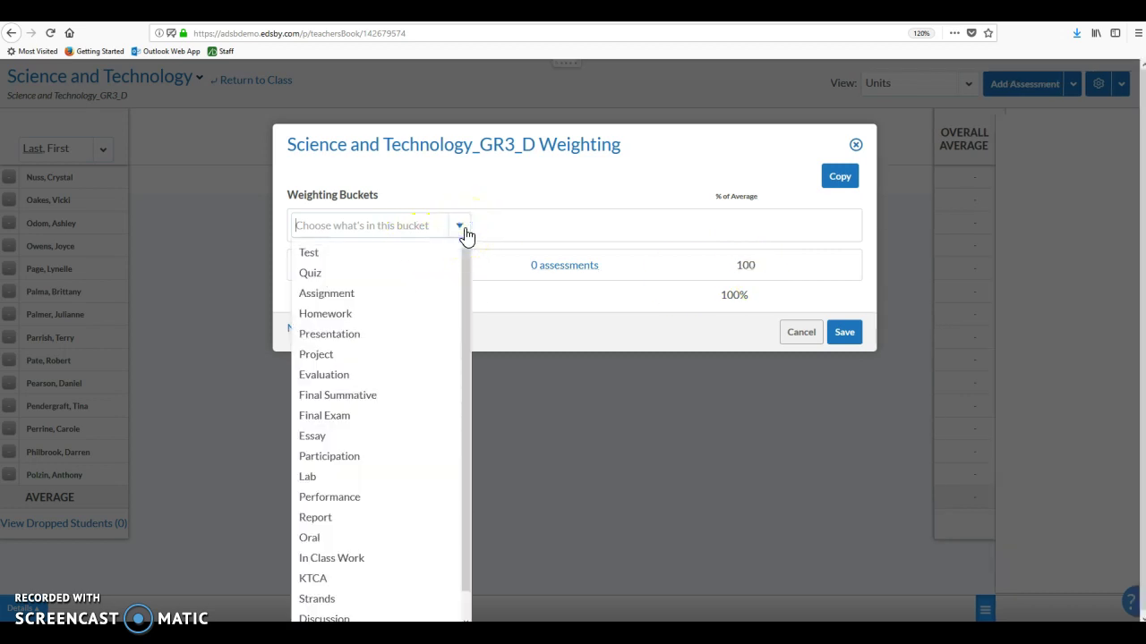
{"action": "mouse_move", "coordinate": [468, 277]}
{"action": "left_mouse_down"}
{"action": "mouse_move", "coordinate": [465, 326]}
{"action": "mouse_move", "coordinate": [467, 264]}
{"action": "left_mouse_up"}
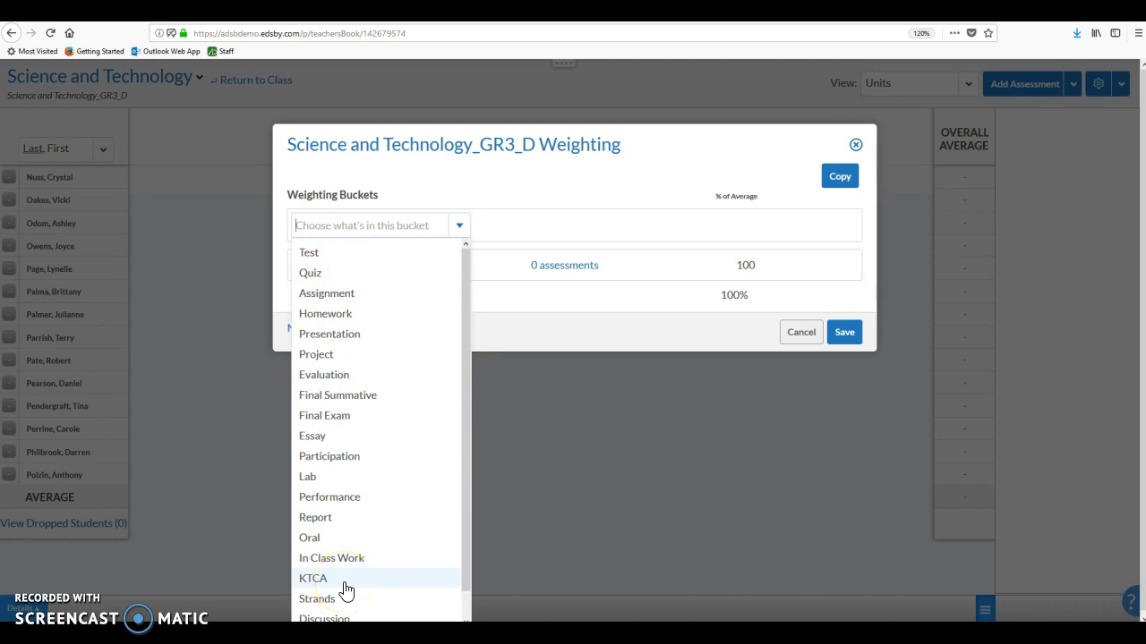
{"action": "left_click", "coordinate": [459, 229]}
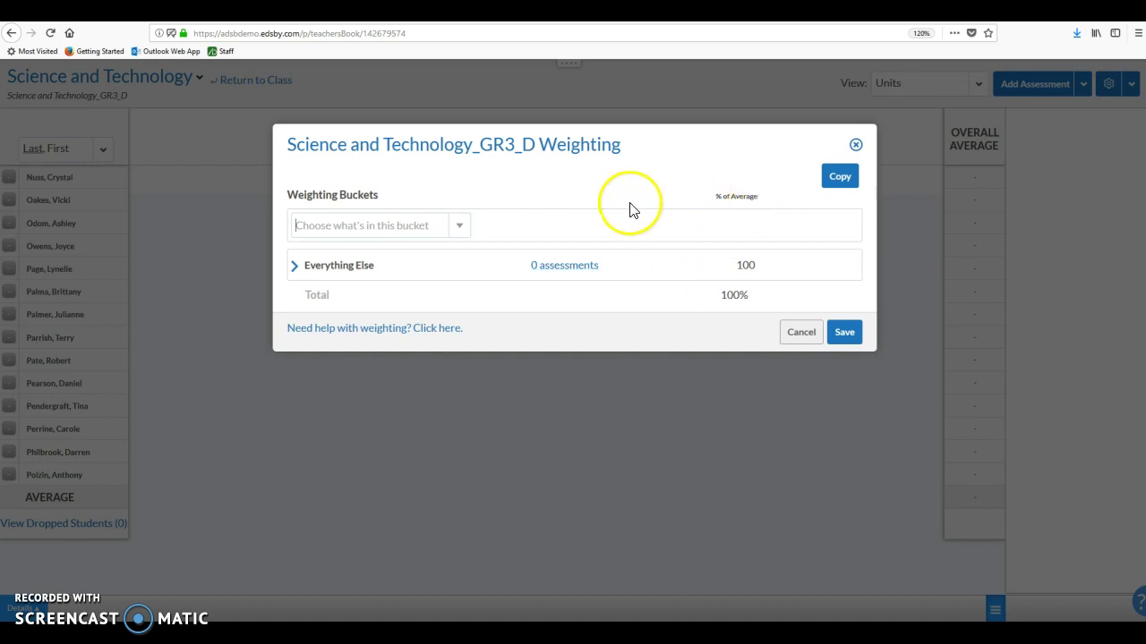
Close the Weighting dialog without saving and show the Add Assessment type list.
{"action": "left_click", "coordinate": [856, 146]}
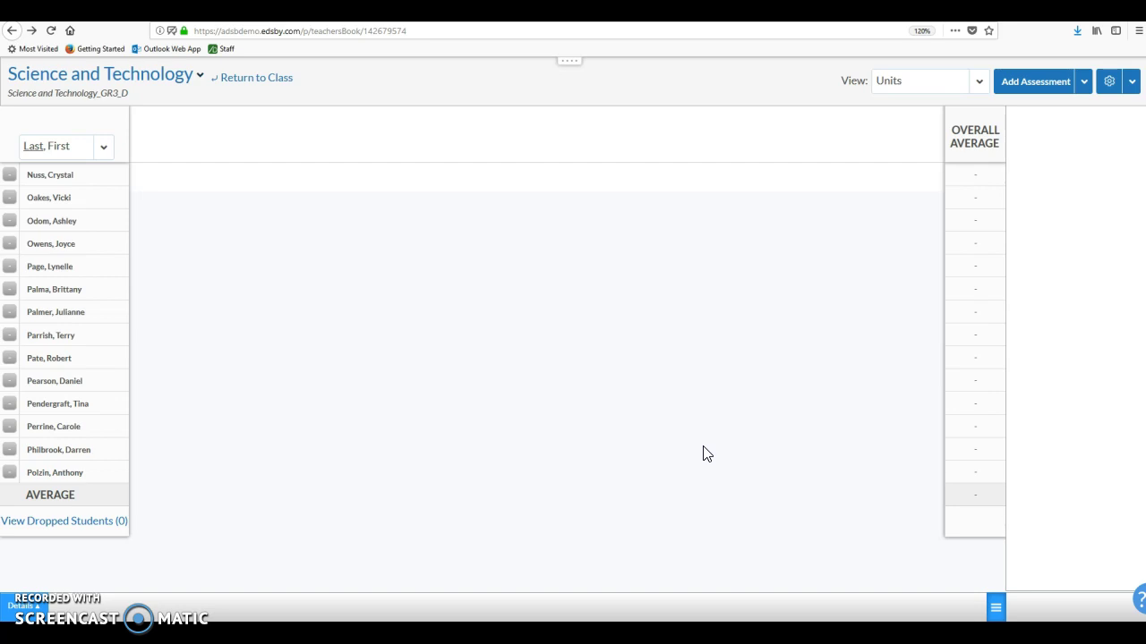
{"action": "left_click", "coordinate": [472, 590]}
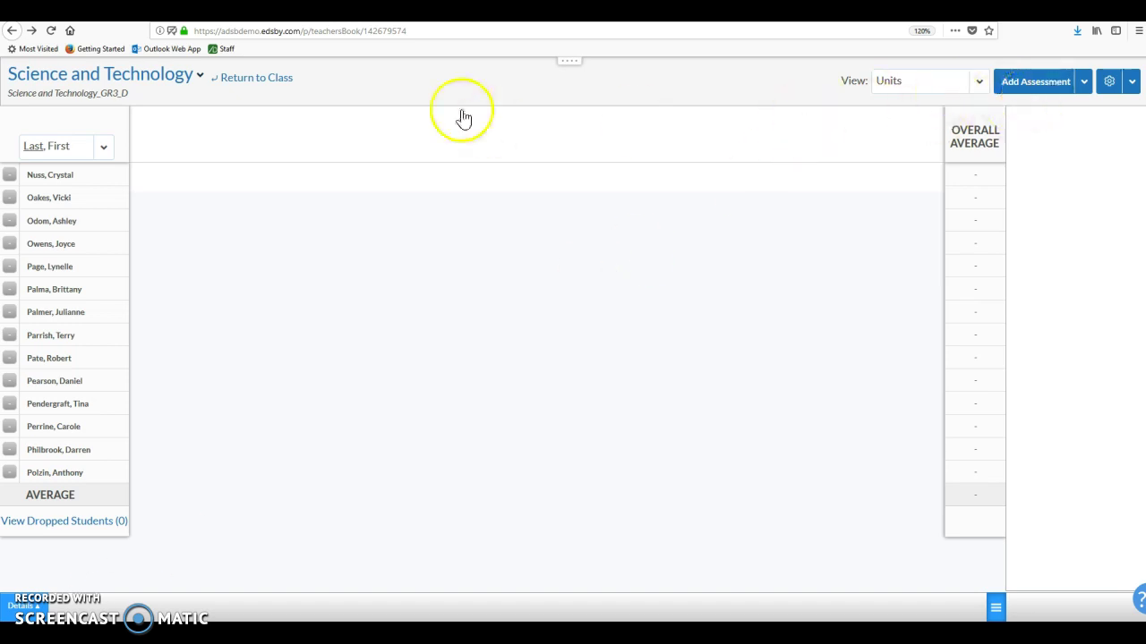
{"action": "left_click", "coordinate": [1044, 87]}
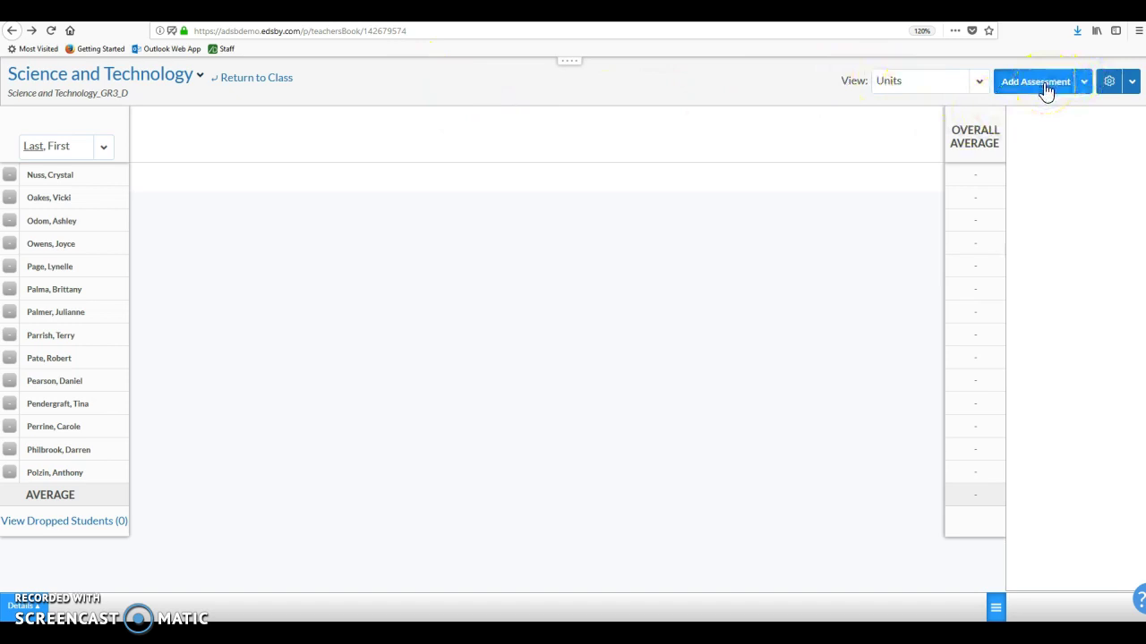
{"action": "left_click", "coordinate": [1045, 90]}
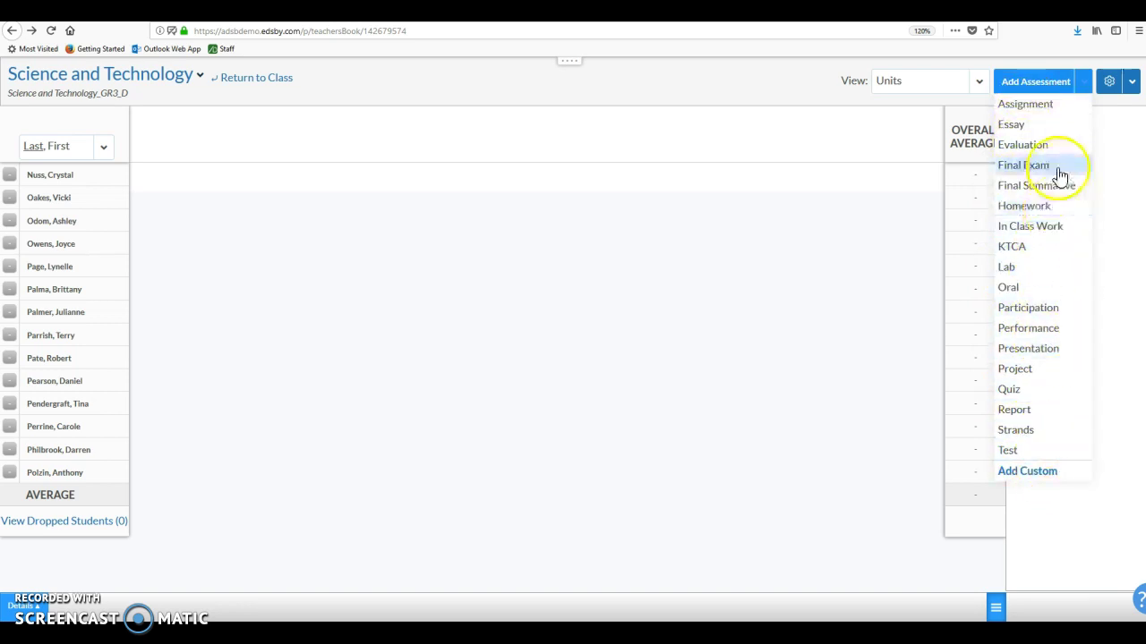
Start a new Assignment assessment and choose Add New Unit as its unit.
{"action": "left_click", "coordinate": [1047, 108]}
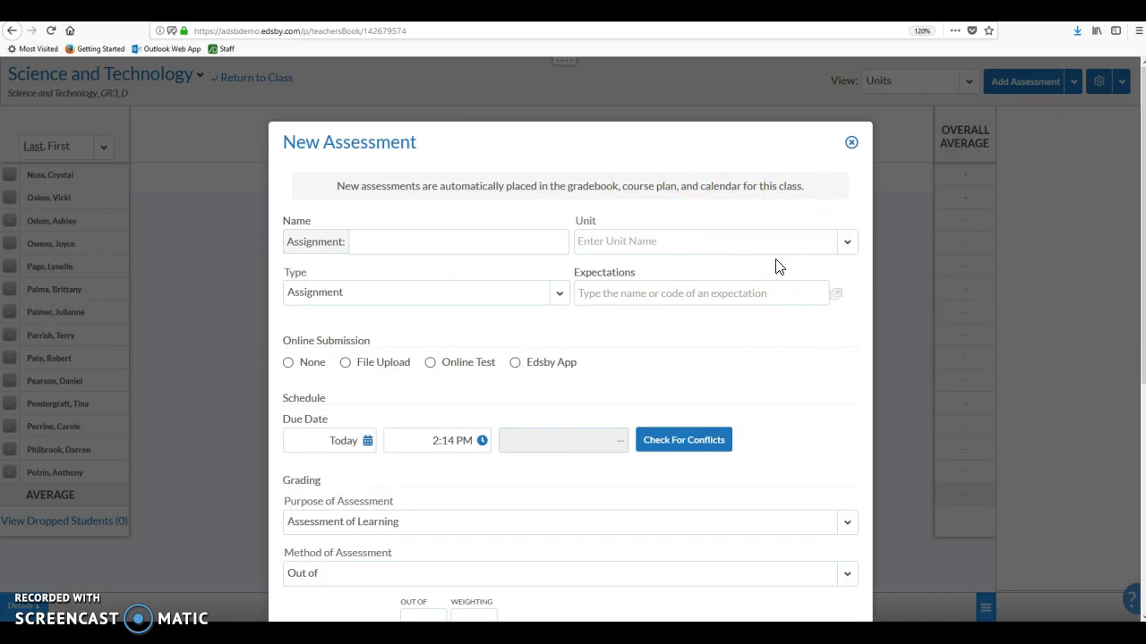
{"action": "left_click", "coordinate": [723, 227]}
{"action": "left_click", "coordinate": [699, 129]}
{"action": "left_click", "coordinate": [457, 242]}
{"action": "left_click", "coordinate": [748, 249]}
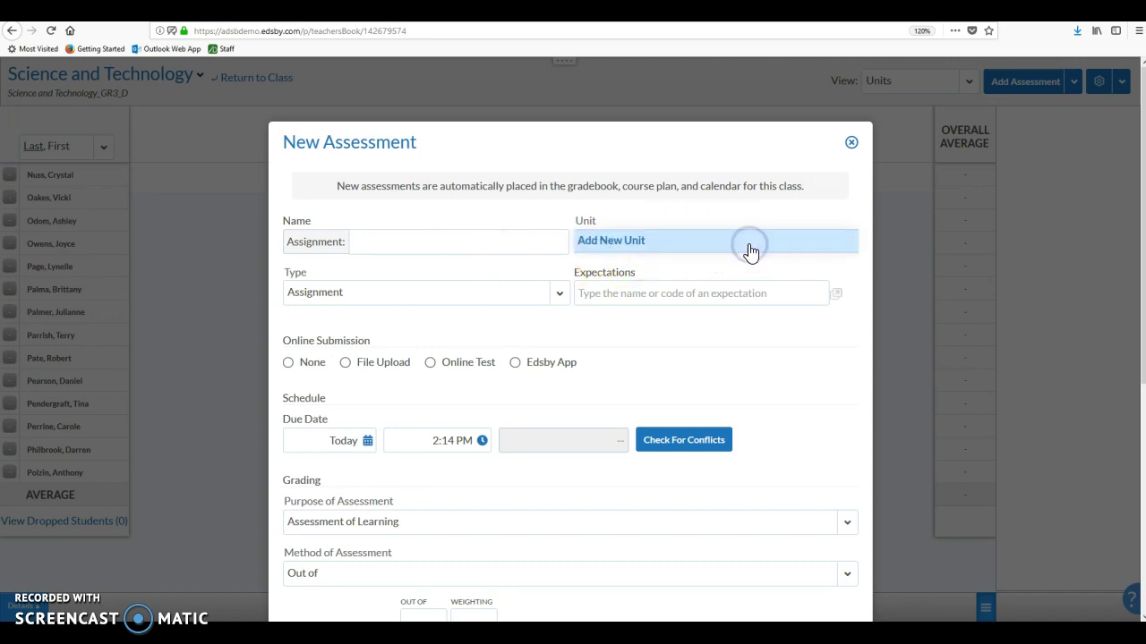
{"action": "left_click", "coordinate": [750, 250]}
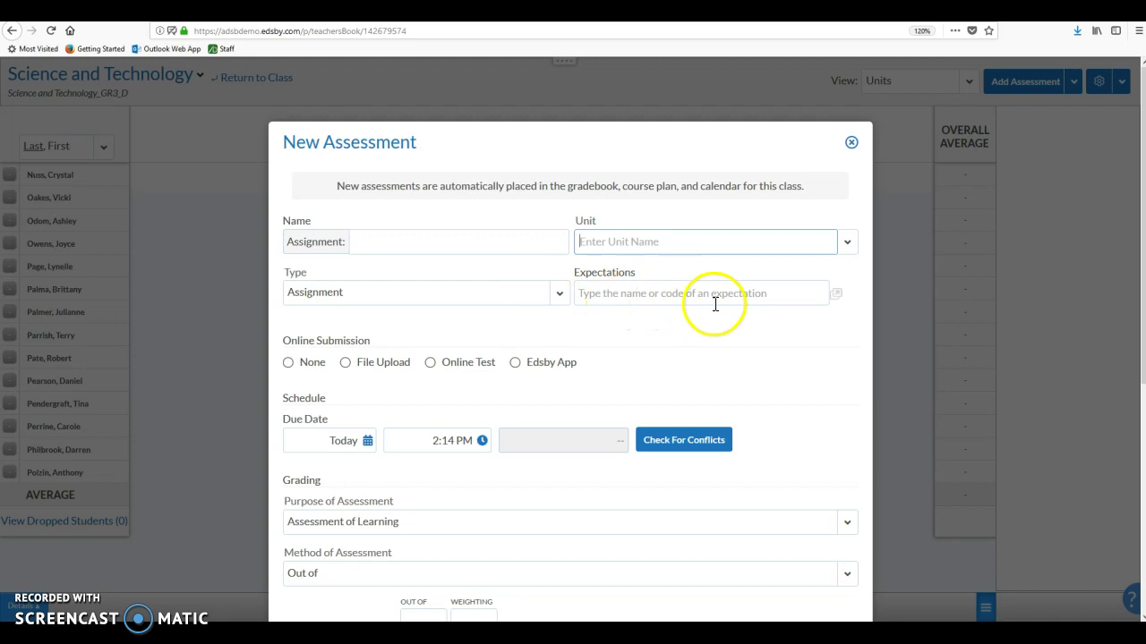
Attach curriculum expectation A.1.1, from strand A under A.1, to the assignment.
{"action": "left_click", "coordinate": [836, 296]}
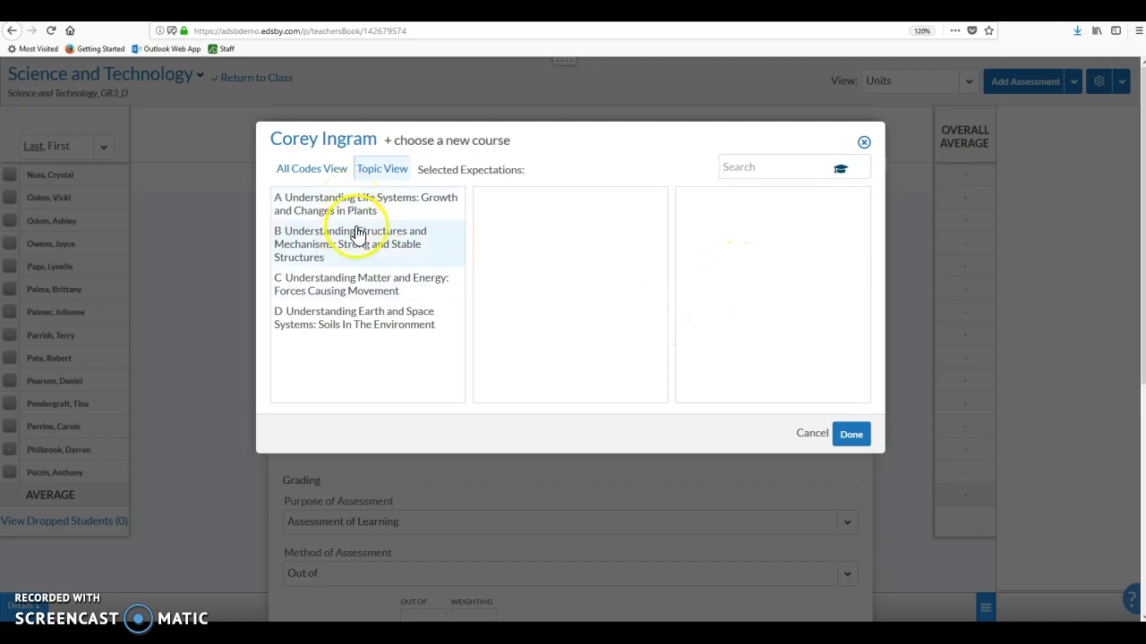
{"action": "left_click", "coordinate": [363, 211]}
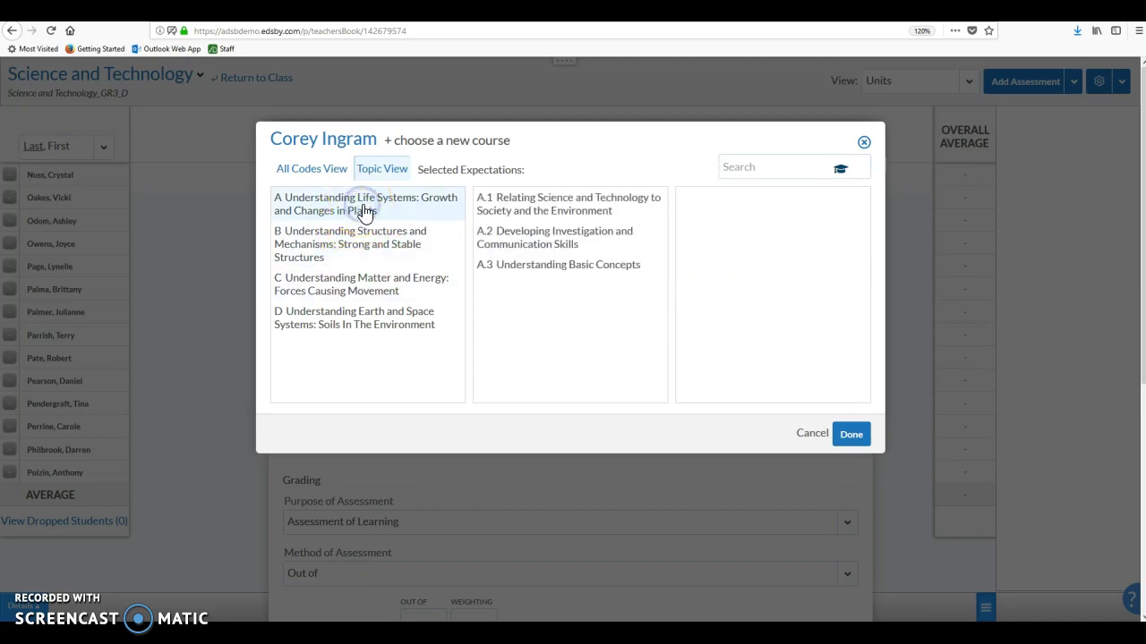
{"action": "left_click", "coordinate": [556, 208]}
{"action": "left_click", "coordinate": [580, 217]}
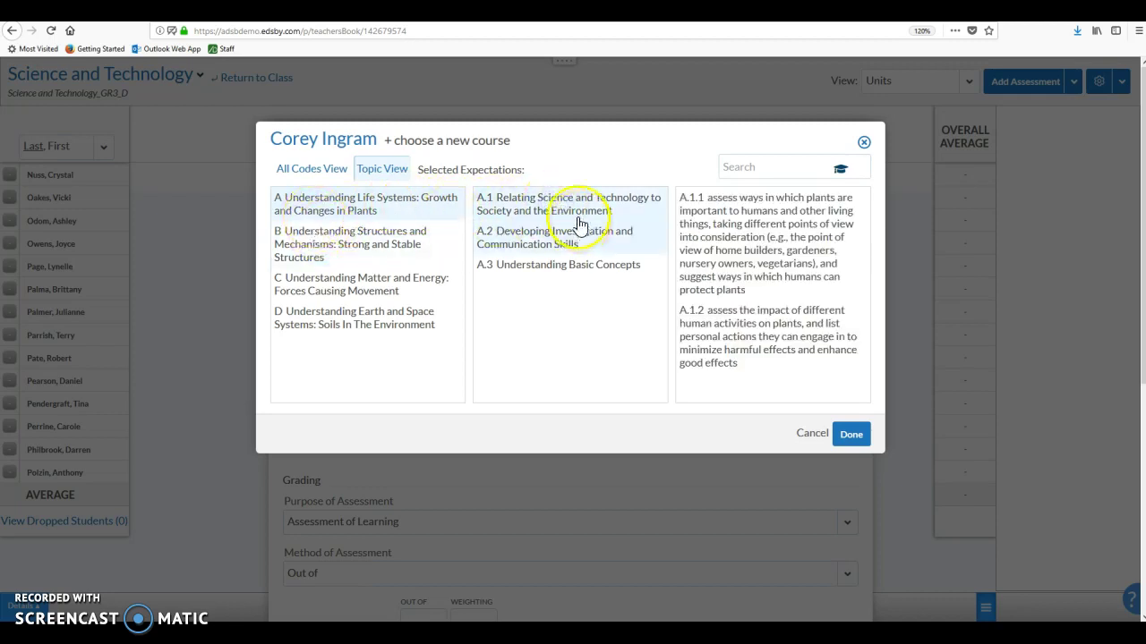
{"action": "left_click", "coordinate": [746, 246]}
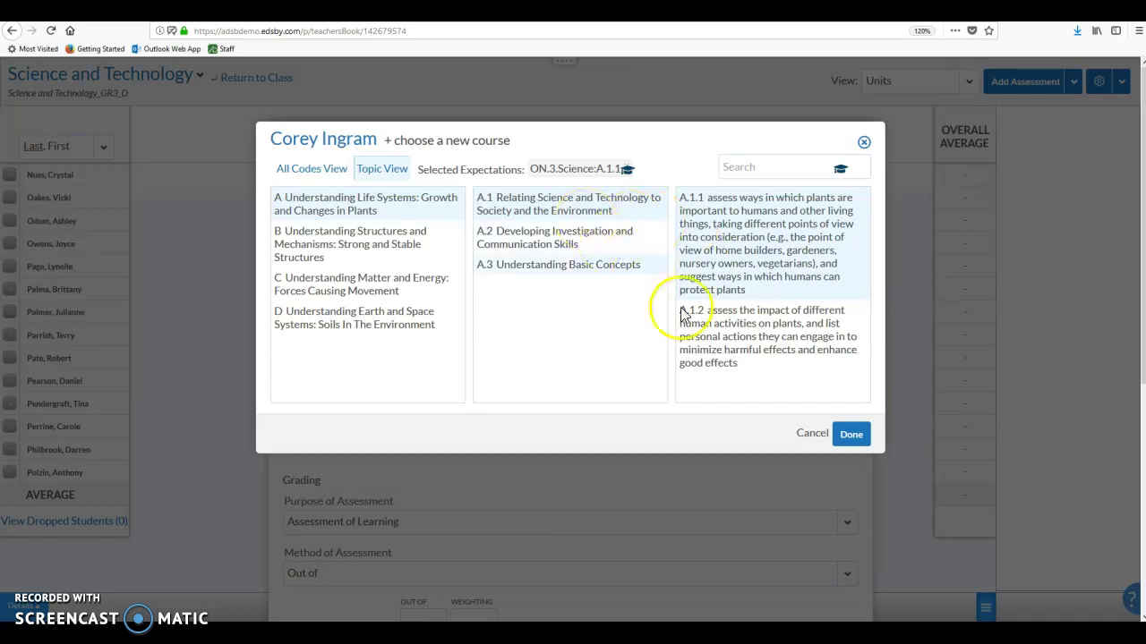
{"action": "left_click", "coordinate": [855, 438]}
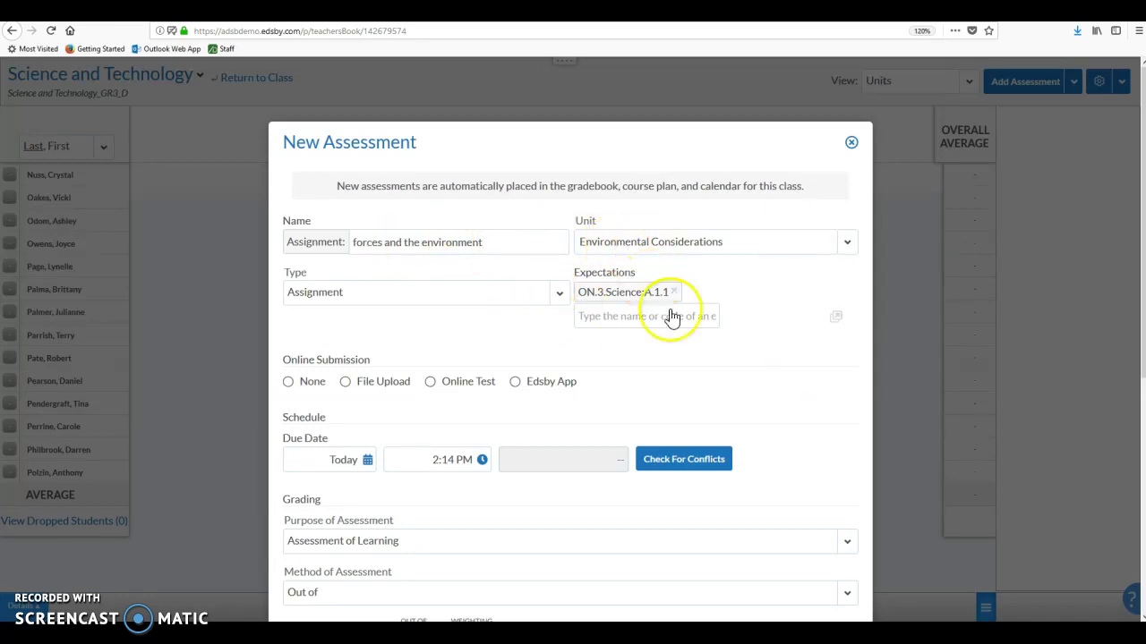
Scroll the New Assessment form down to its Grading and Status sections.
{"action": "scroll", "coordinate": [725, 349], "scroll_direction": "down", "scroll_amount": 1}
{"action": "scroll", "coordinate": [725, 351], "scroll_direction": "down", "scroll_amount": 5}
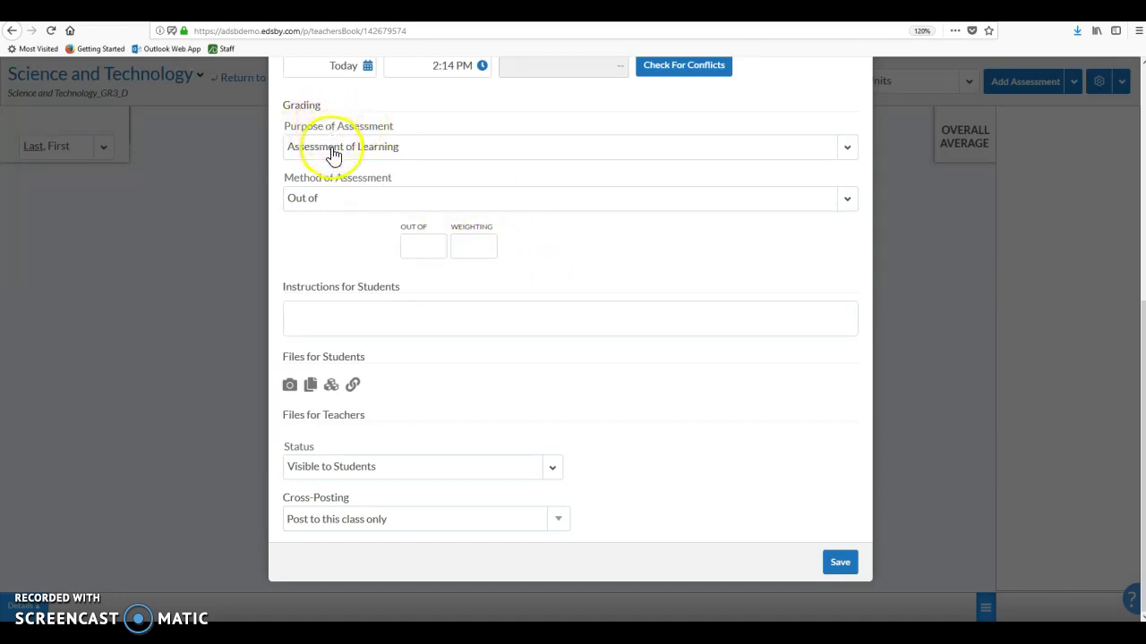
Try Assessment as Learning, return the purpose to Assessment of Learning, and list the assessment methods.
{"action": "left_click", "coordinate": [412, 148]}
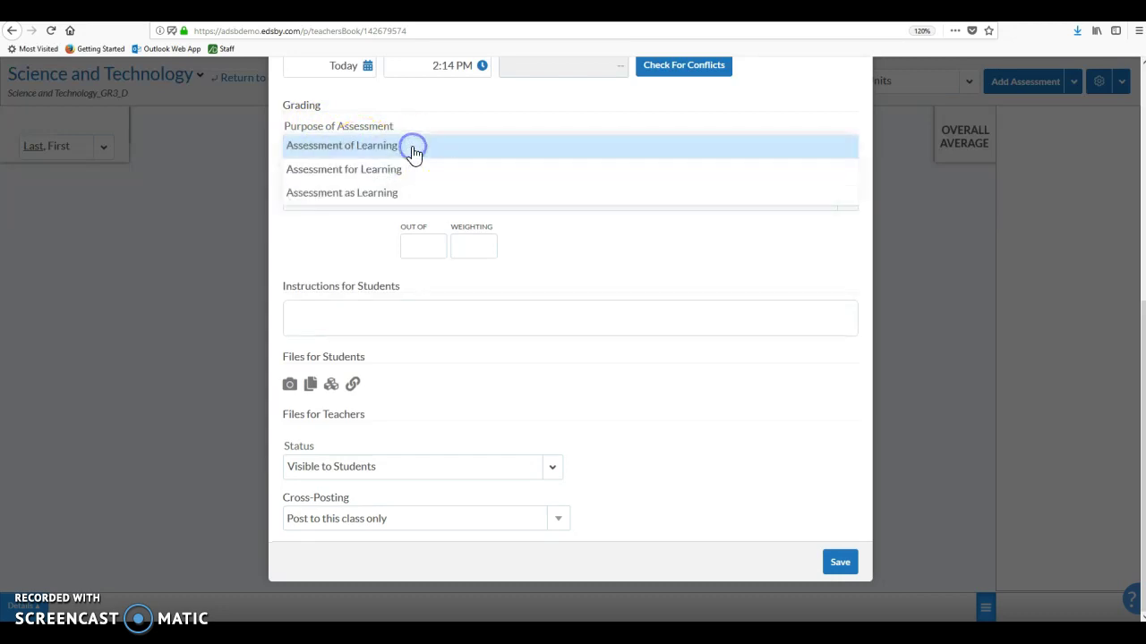
{"action": "left_click", "coordinate": [408, 199]}
{"action": "left_click", "coordinate": [427, 163]}
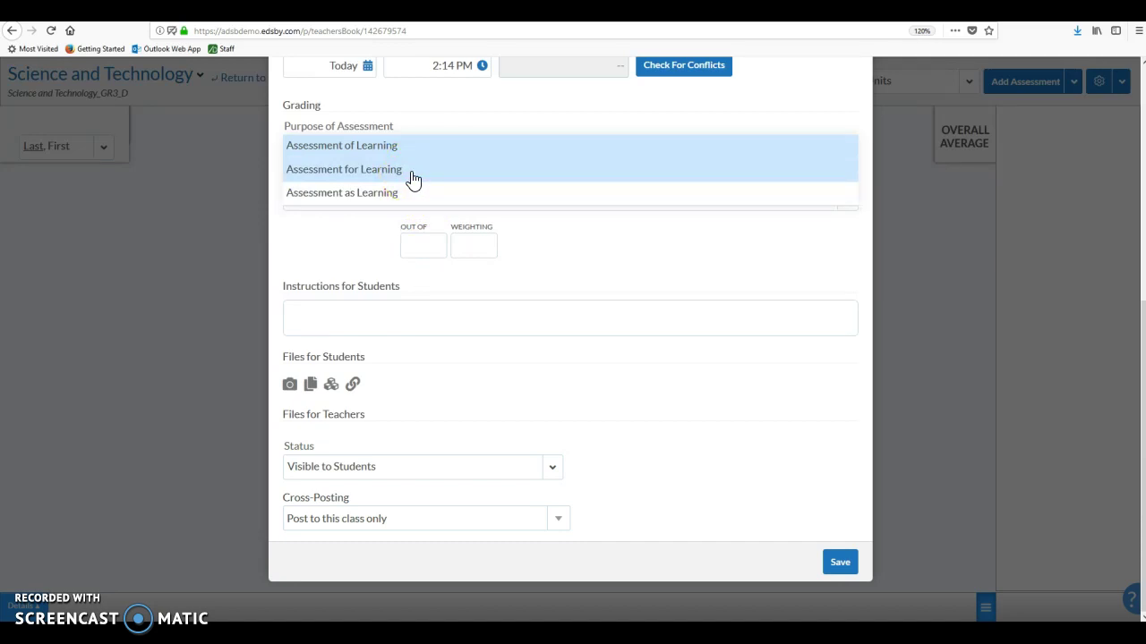
{"action": "left_click_drag", "start_coordinate": [423, 197], "coordinate": [394, 150]}
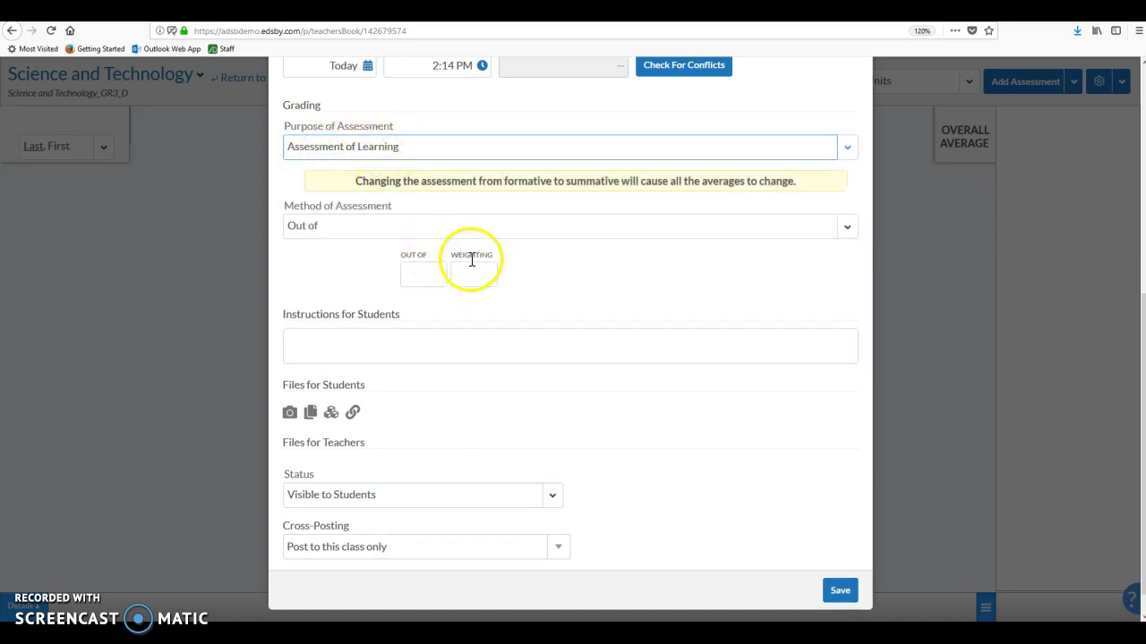
{"action": "left_click", "coordinate": [424, 152]}
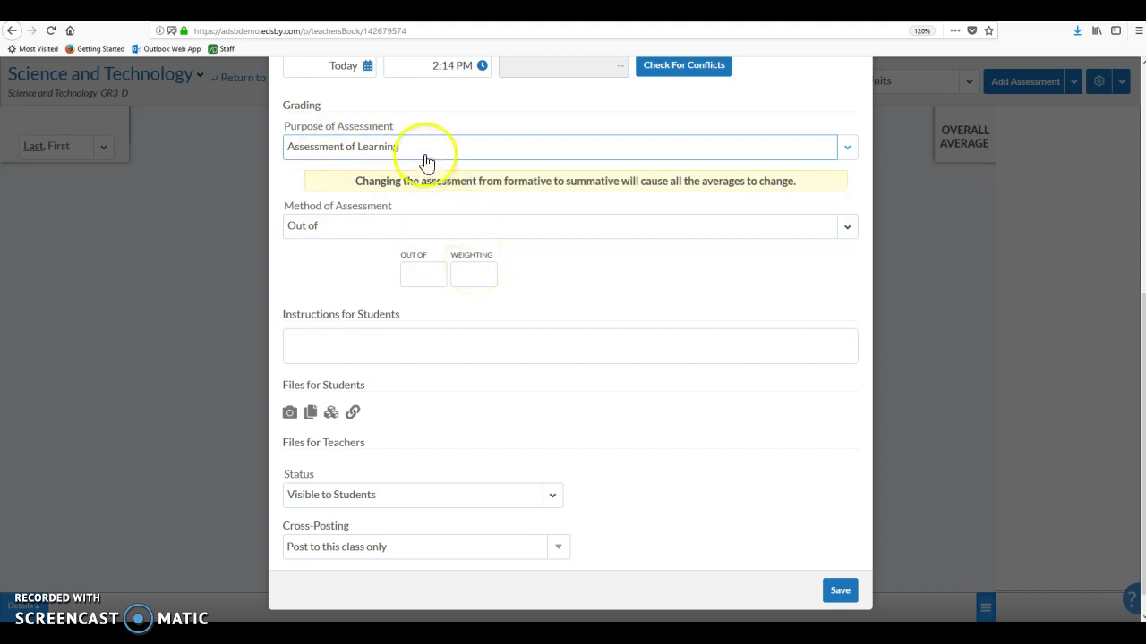
{"action": "left_click", "coordinate": [413, 194]}
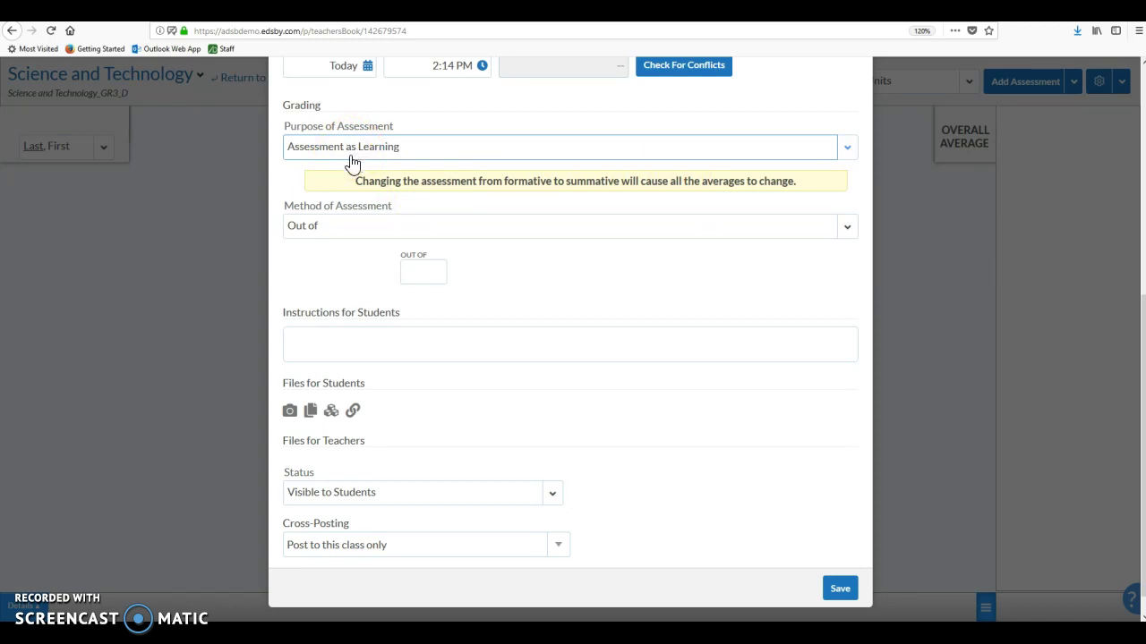
{"action": "left_click", "coordinate": [354, 154]}
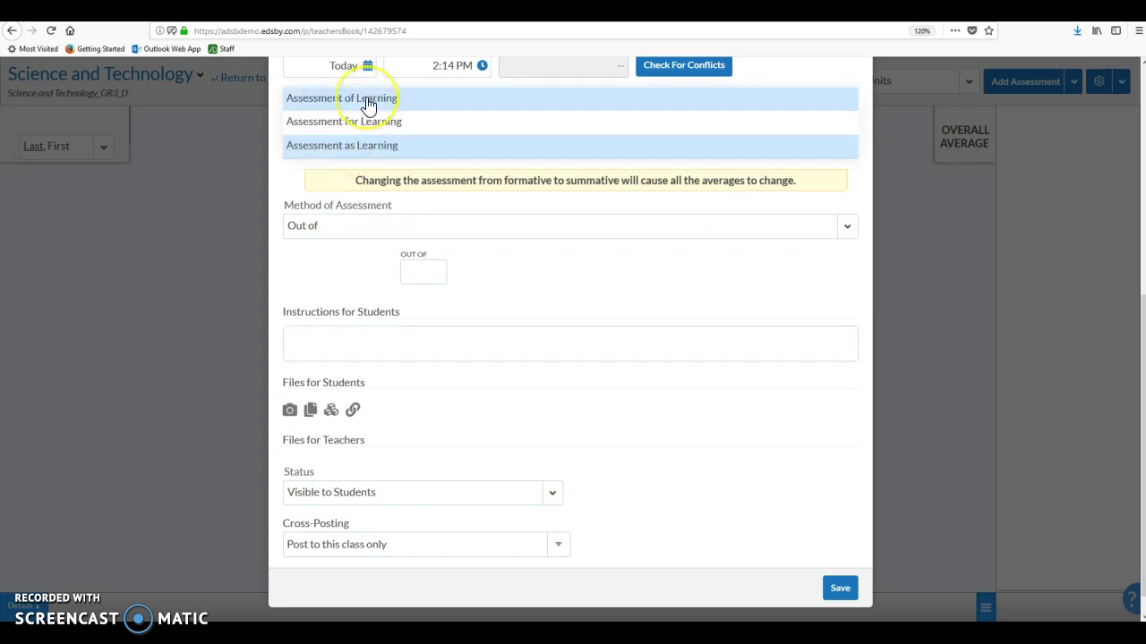
{"action": "left_click", "coordinate": [367, 101]}
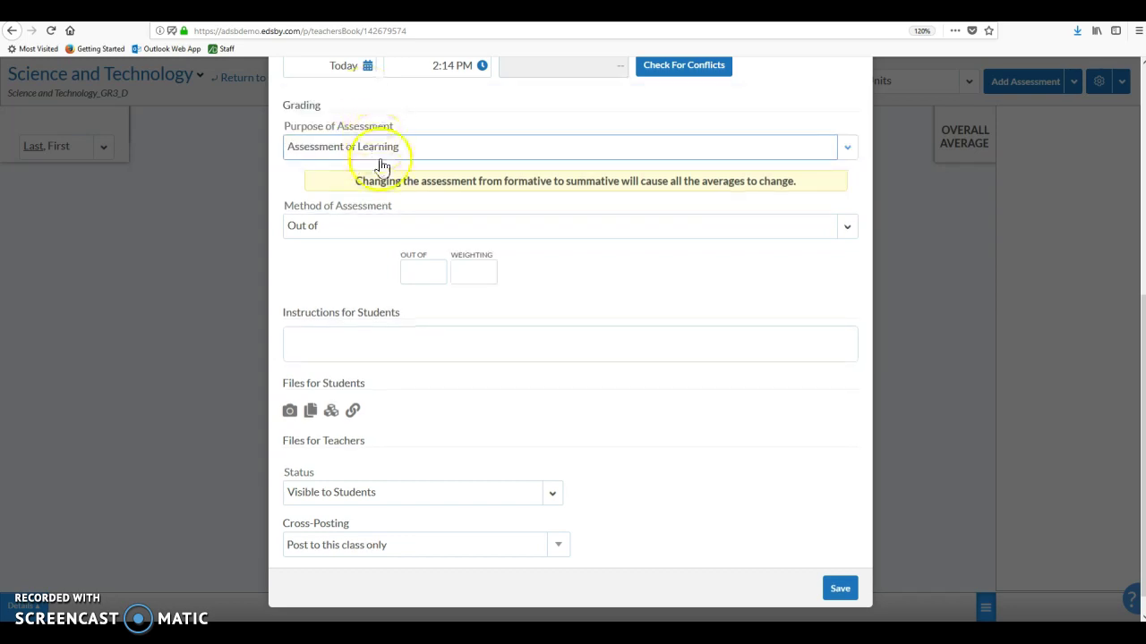
{"action": "left_click", "coordinate": [356, 235]}
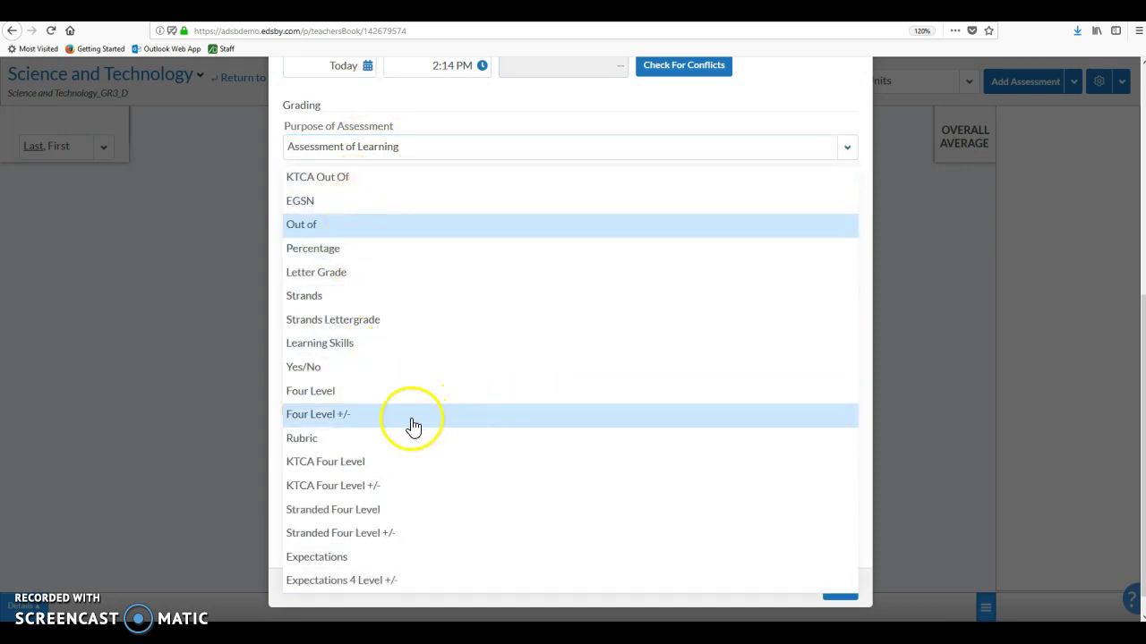
Grade the assessment Four Level +/- with a weighting of 10.
{"action": "left_click", "coordinate": [321, 424]}
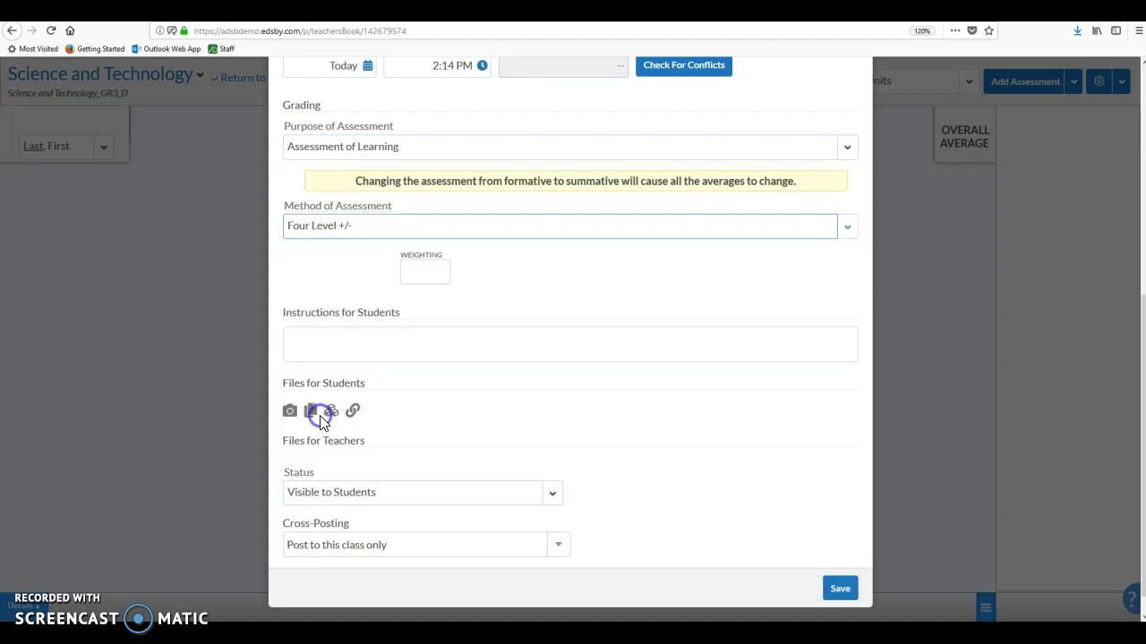
{"action": "left_click", "coordinate": [419, 275]}
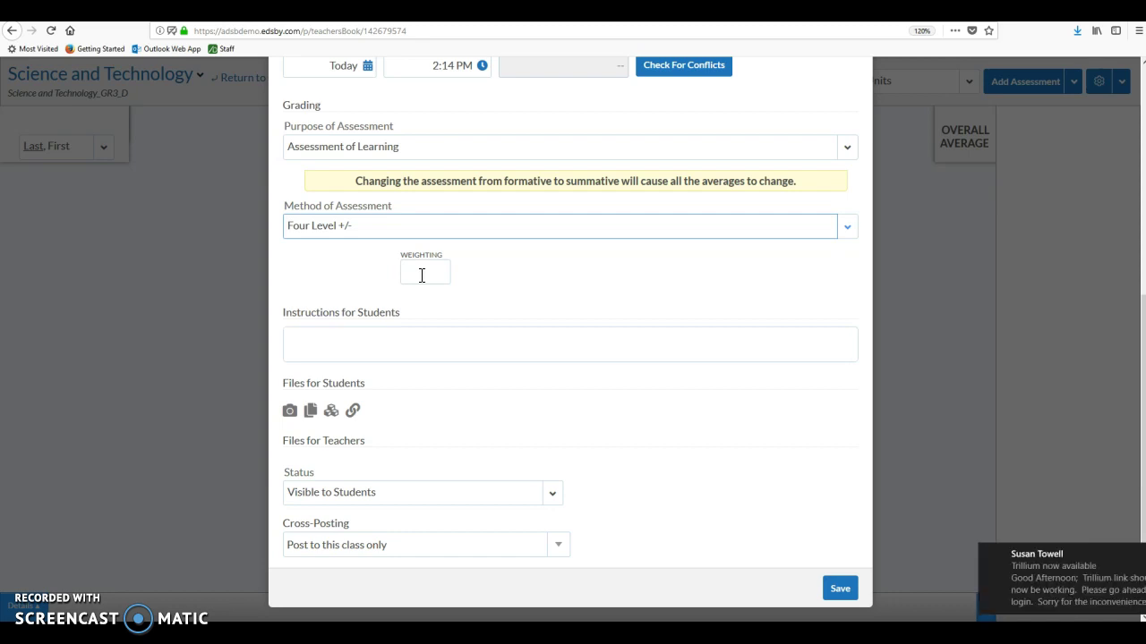
{"action": "left_click", "coordinate": [1135, 557]}
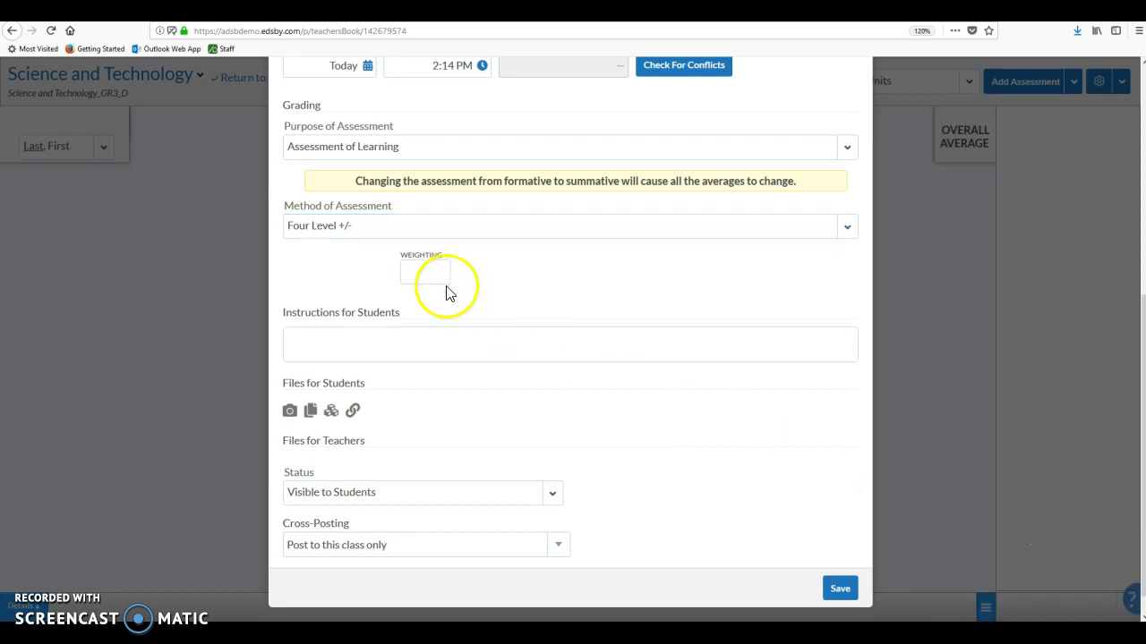
{"action": "left_click", "coordinate": [420, 267]}
{"action": "left_click", "coordinate": [443, 272]}
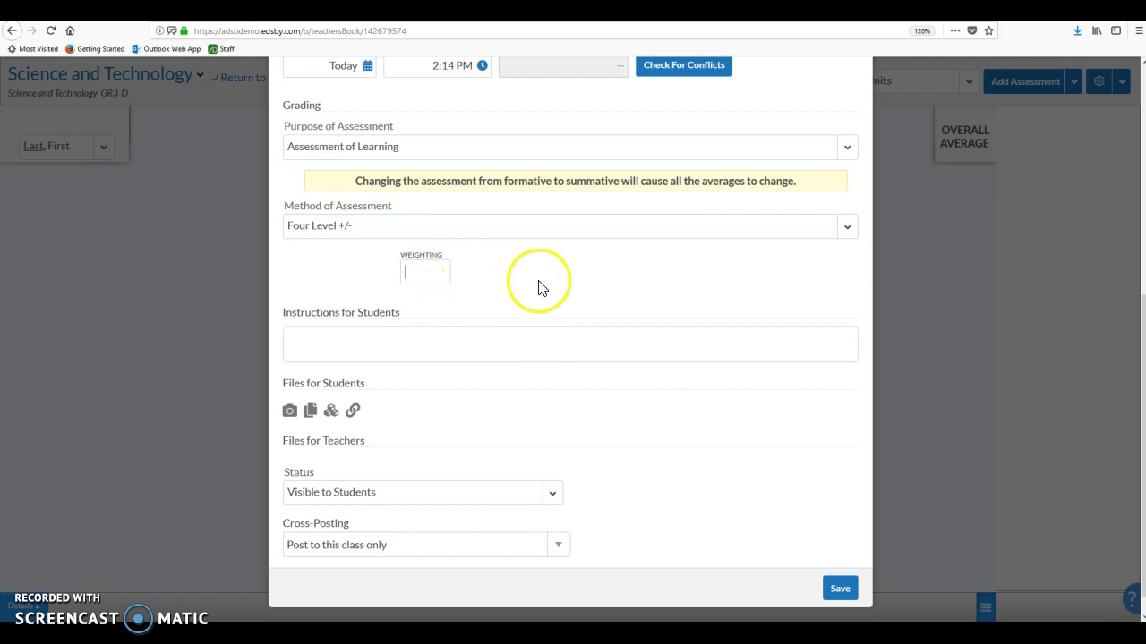
{"action": "type", "text": "10"}
Save the forces and the environment assessment and review the three assessments' marks in the gradebook.
{"action": "left_click", "coordinate": [841, 592]}
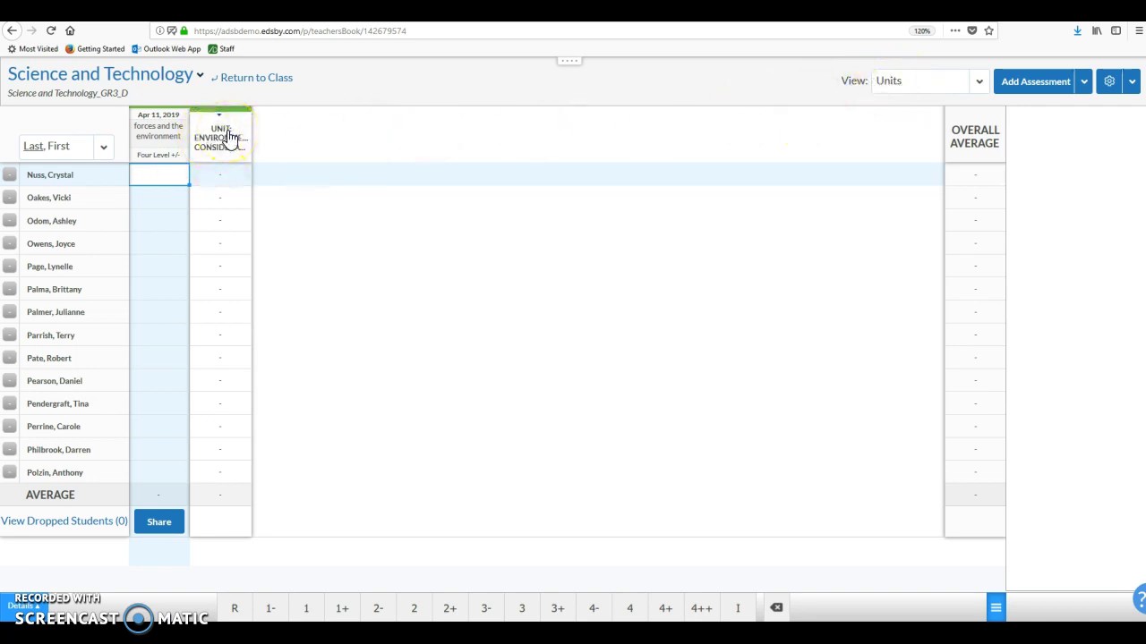
{"action": "left_click", "coordinate": [229, 143]}
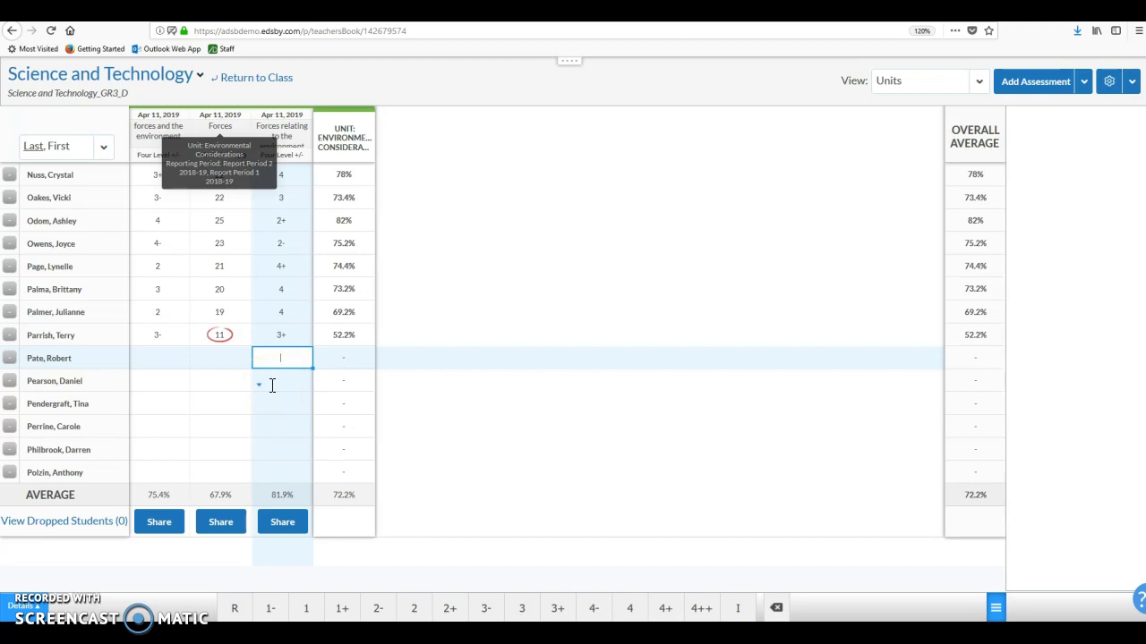
{"action": "left_click", "coordinate": [248, 306]}
{"action": "left_click", "coordinate": [250, 313]}
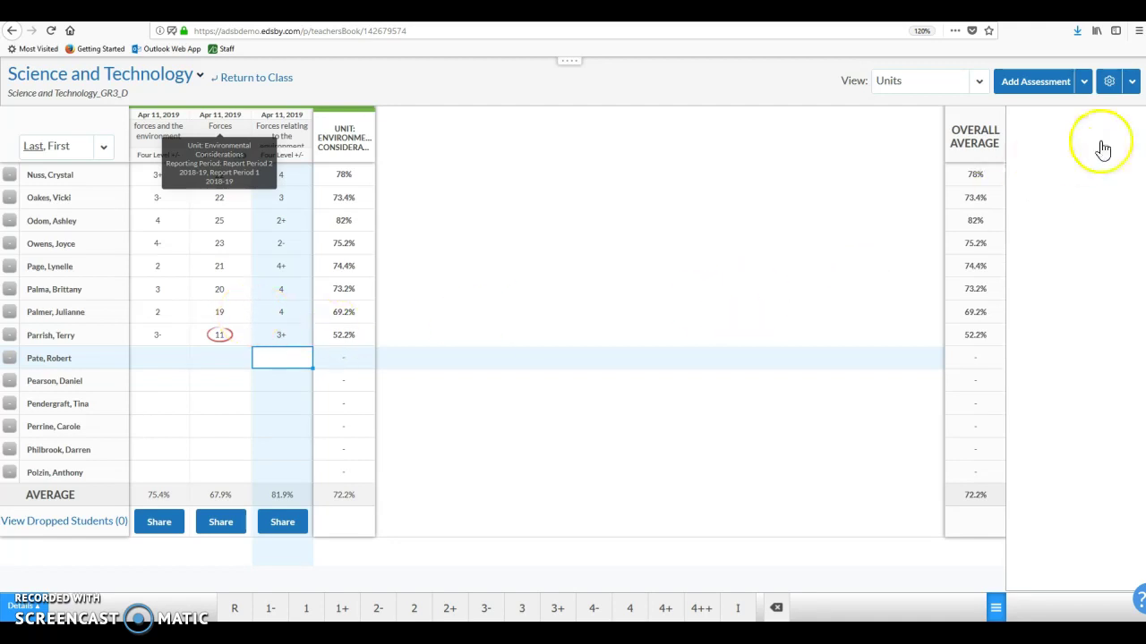
In Edit Weighting, change Test: Forces under Everything Else from 30 to 10.
{"action": "left_click", "coordinate": [1115, 83]}
{"action": "left_click", "coordinate": [1086, 104]}
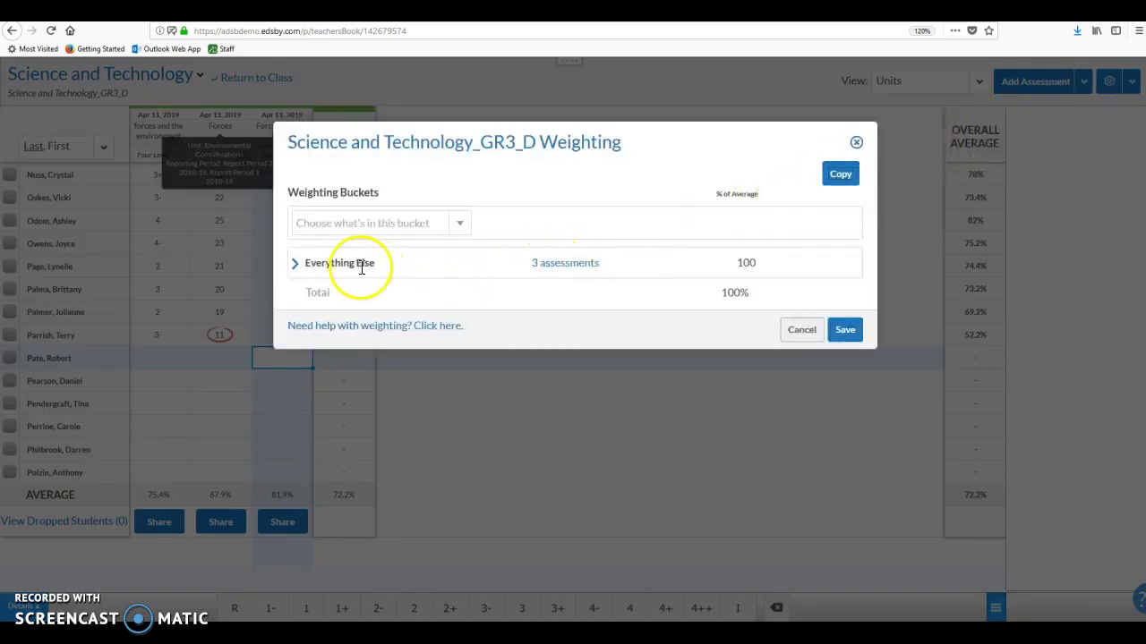
{"action": "left_click", "coordinate": [564, 269]}
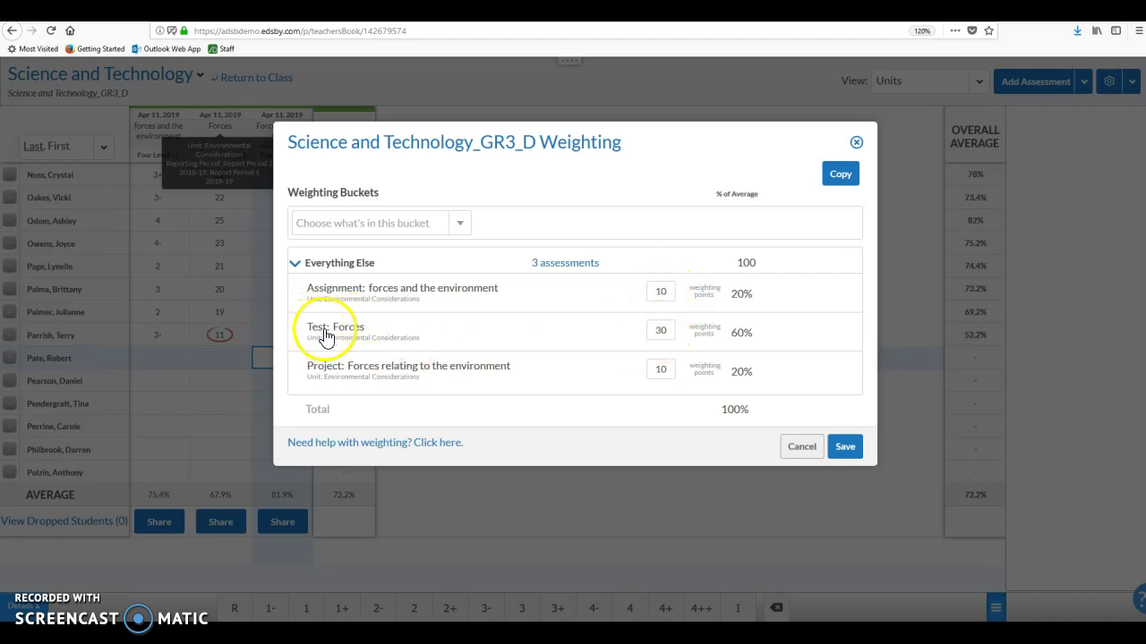
{"action": "double_click", "coordinate": [661, 331]}
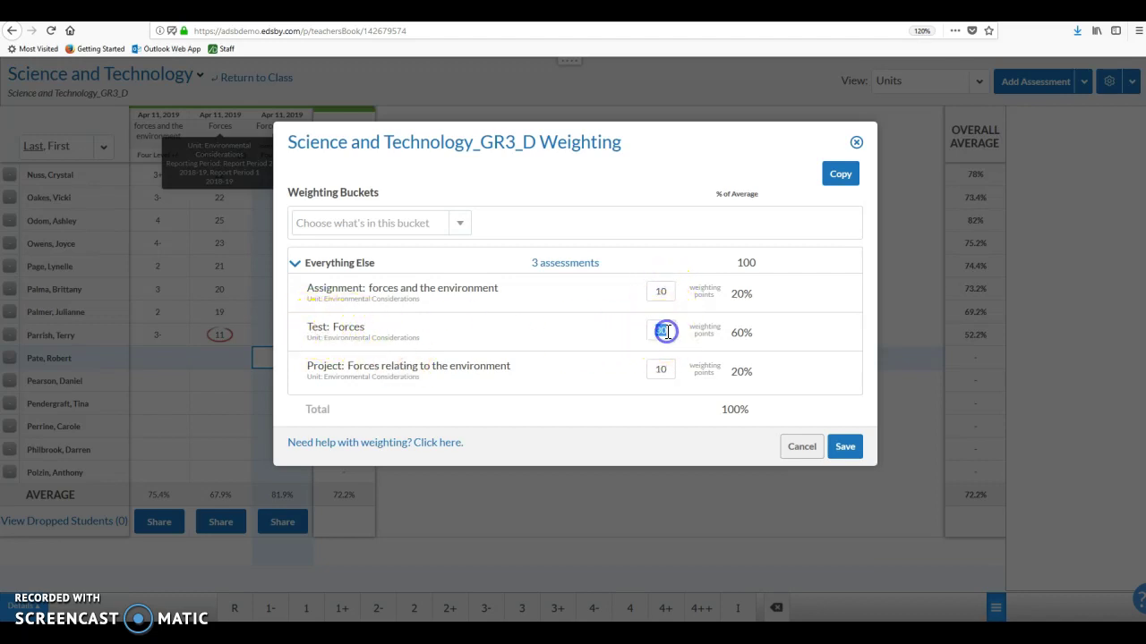
{"action": "type", "text": "10"}
{"action": "left_click", "coordinate": [598, 332]}
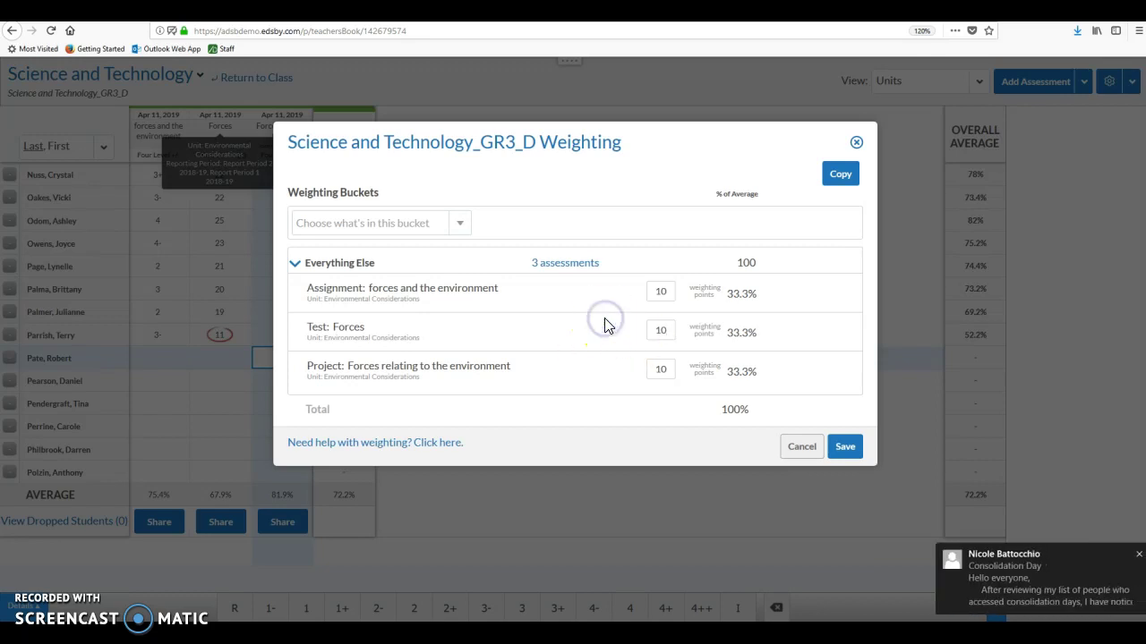
{"action": "left_click", "coordinate": [1138, 554]}
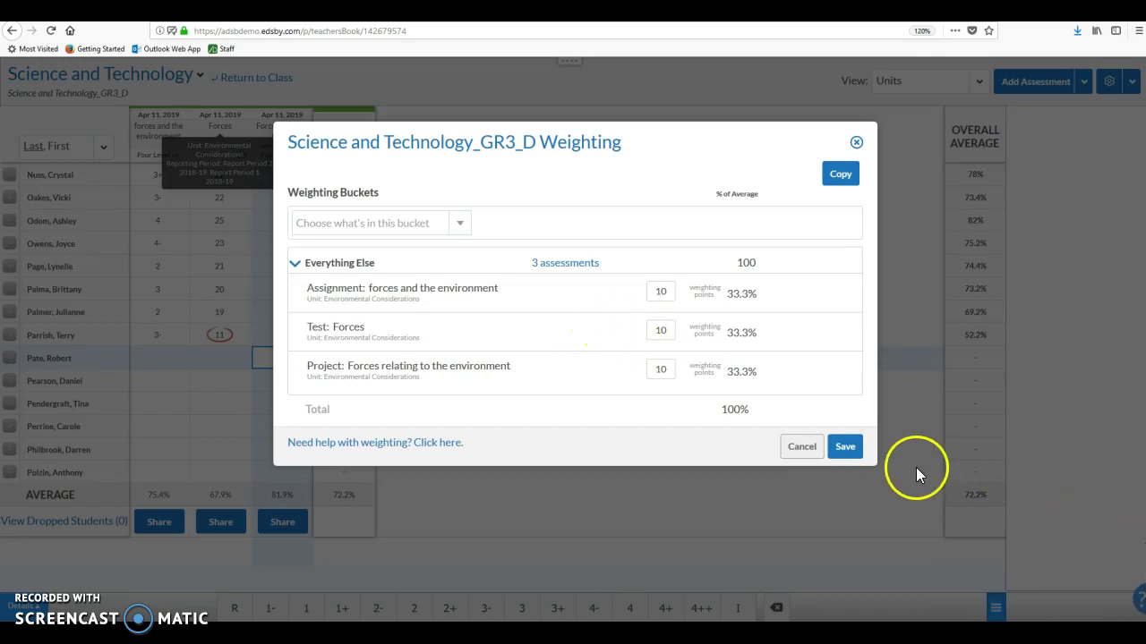
Save the equal weightings so the unit and overall averages recalculate to 75.1%.
{"action": "left_click", "coordinate": [677, 402]}
{"action": "left_click", "coordinate": [141, 594]}
{"action": "left_click", "coordinate": [721, 450]}
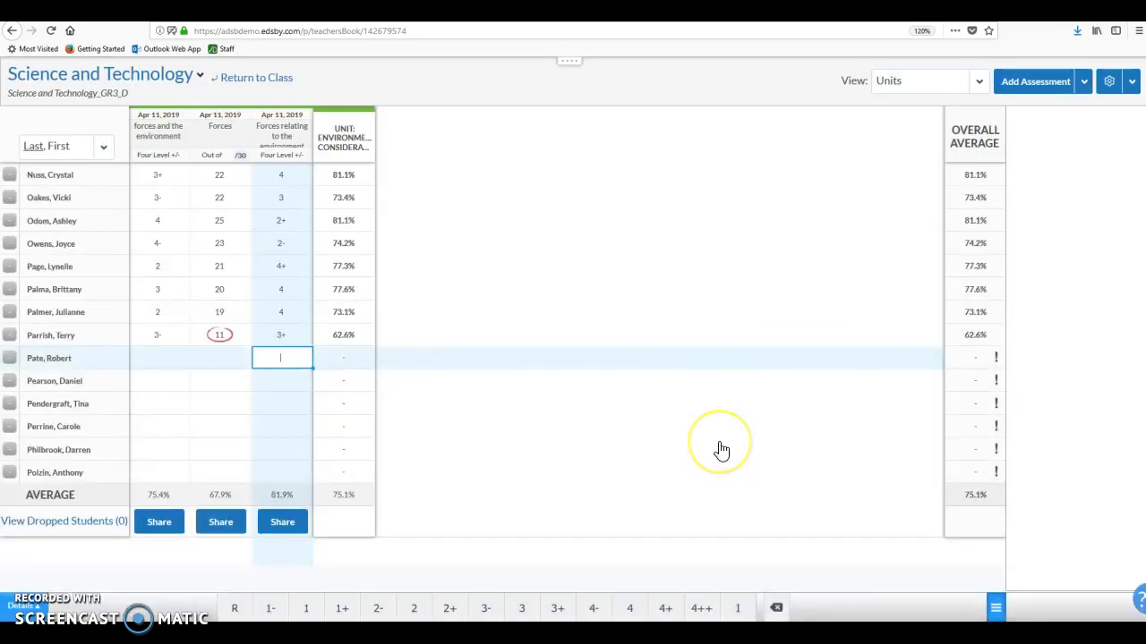